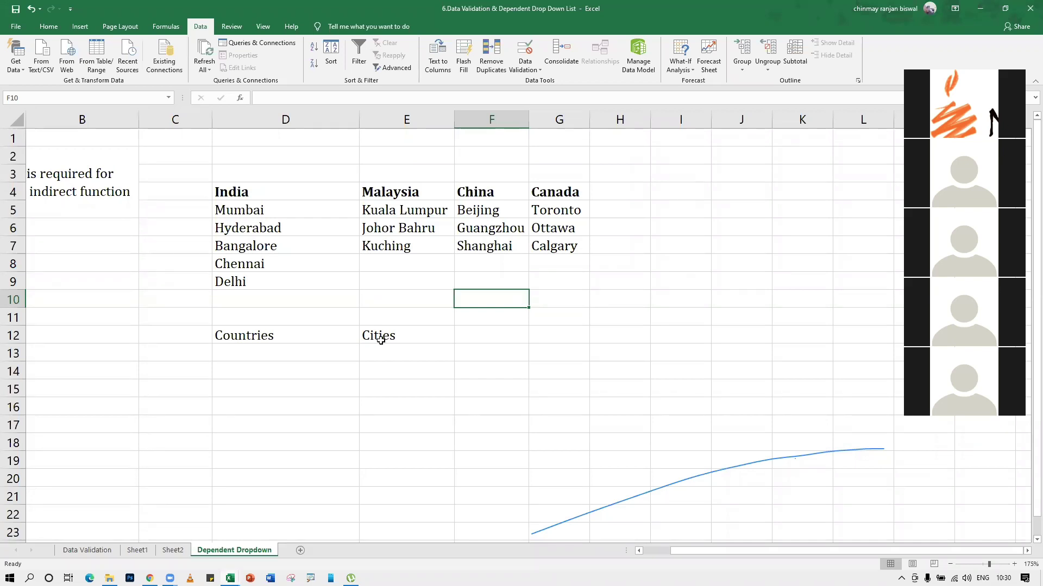
# Add a list data validation to the cell under Countries (D13), using the country headers D4:G4 as source
pyautogui.click(337, 354)
pyautogui.click(521, 52)
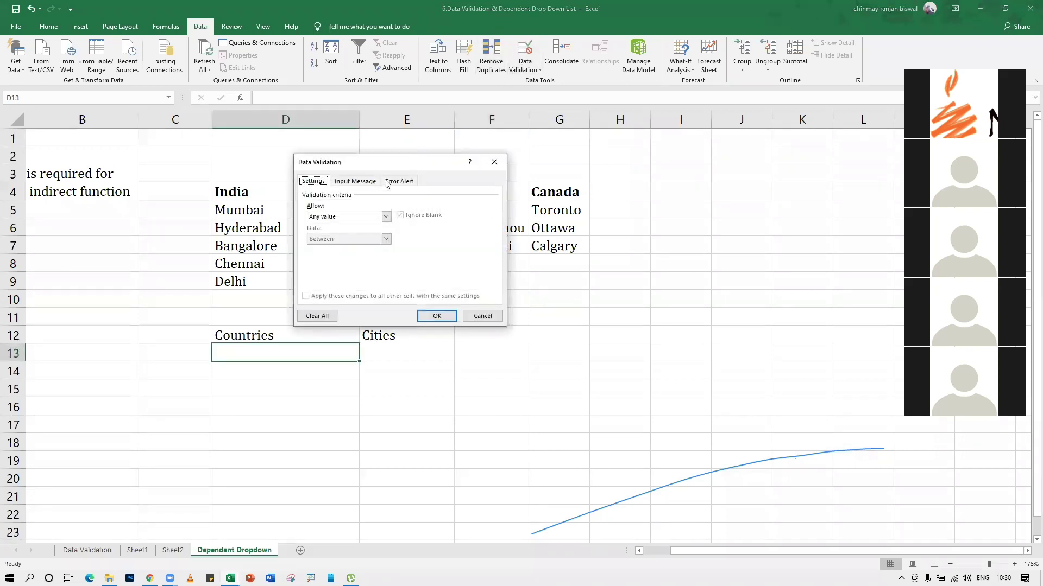
pyautogui.click(385, 216)
pyautogui.click(326, 248)
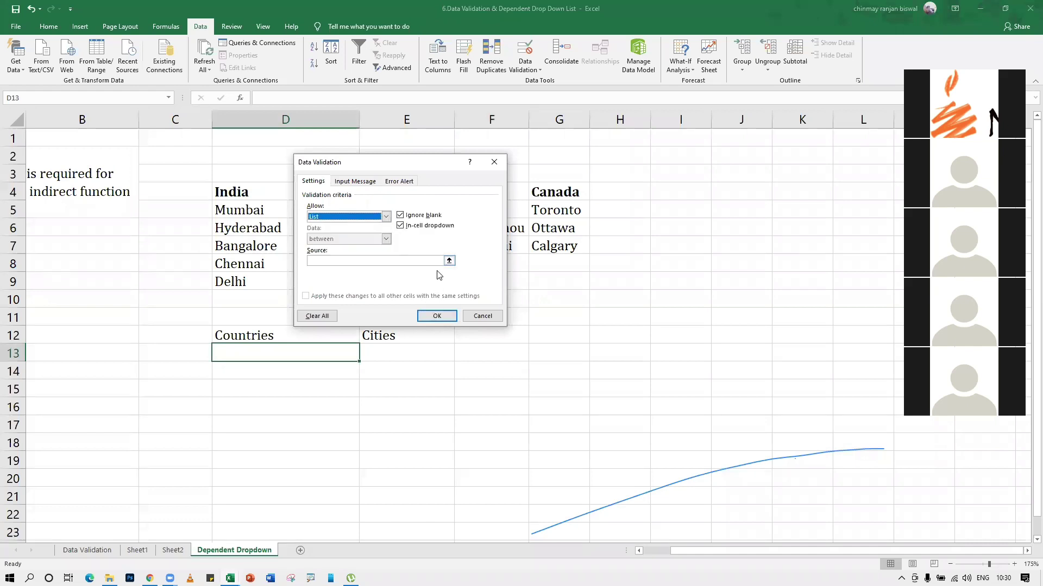
pyautogui.moveTo(421, 162); pyautogui.dragTo(506, 281)
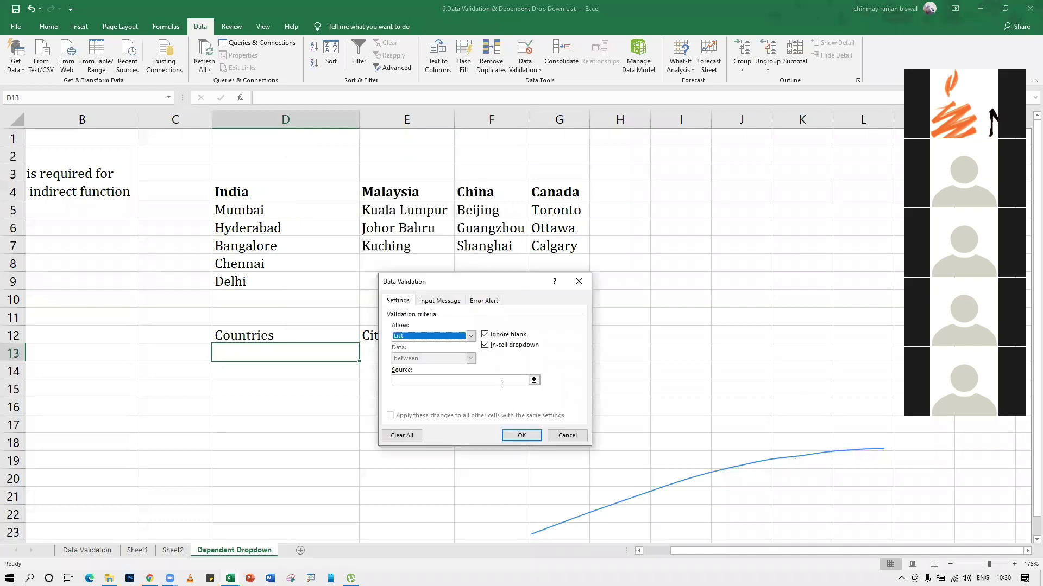
pyautogui.click(534, 379)
pyautogui.click(265, 192)
pyautogui.moveTo(265, 191); pyautogui.dragTo(558, 192)
pyautogui.click(584, 296)
pyautogui.click(532, 432)
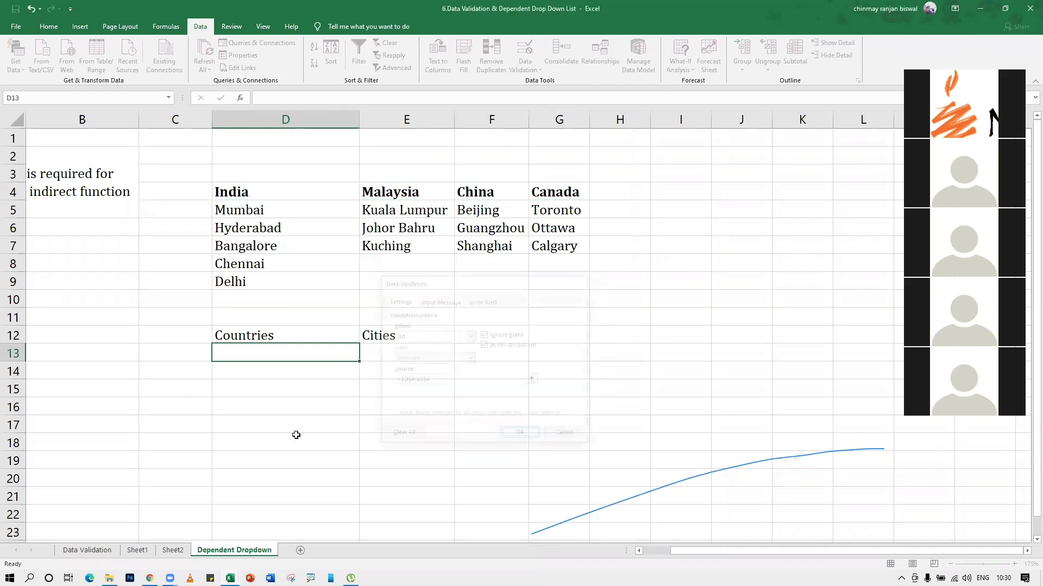
# Choose India in the Countries drop-down in D13 and highlight its cities Mumbai to Delhi
pyautogui.click(364, 356)
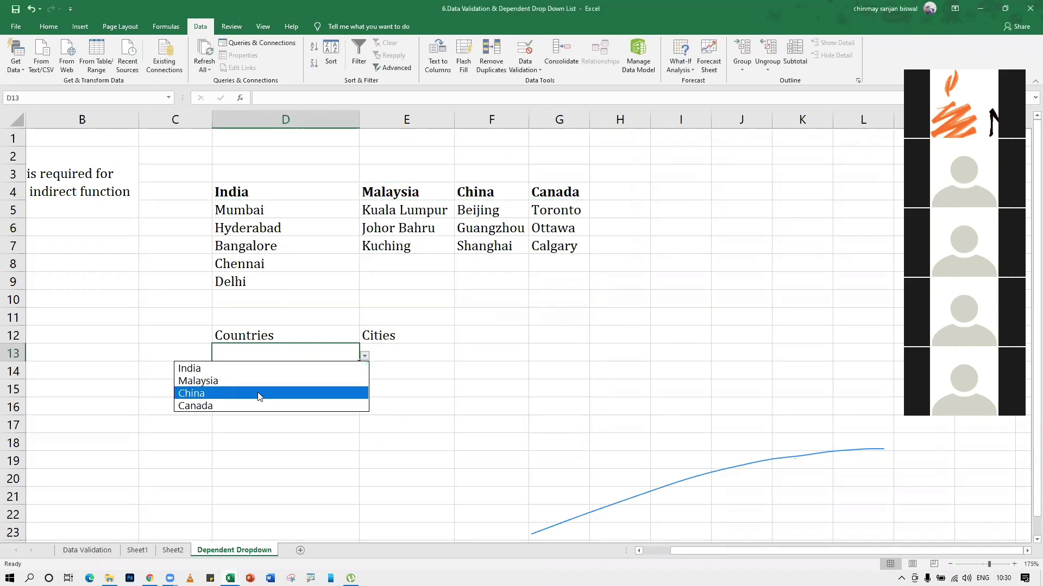
pyautogui.click(396, 446)
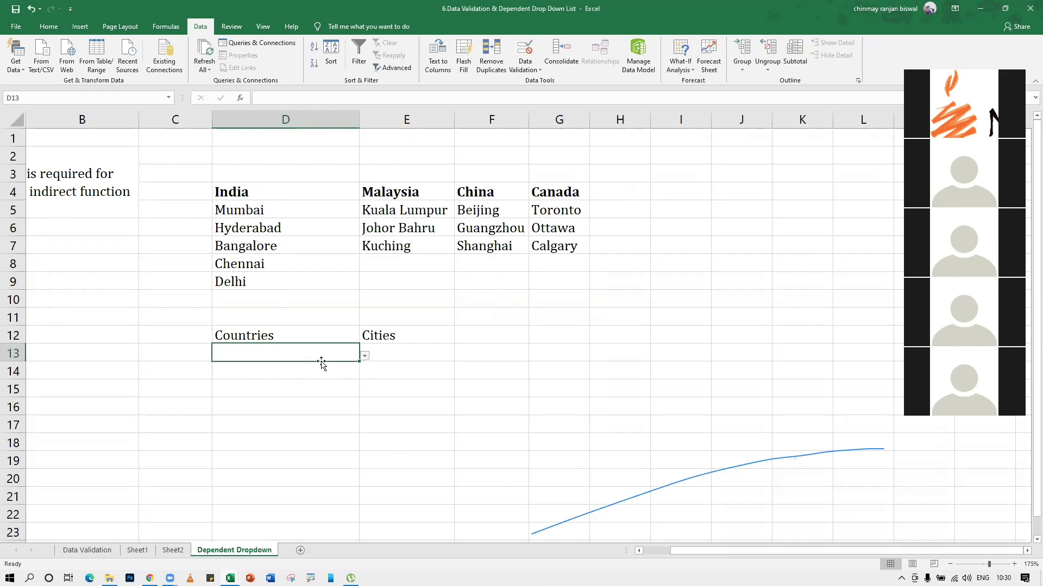
pyautogui.click(365, 355)
pyautogui.click(243, 369)
pyautogui.click(402, 354)
pyautogui.moveTo(255, 210); pyautogui.dragTo(254, 279)
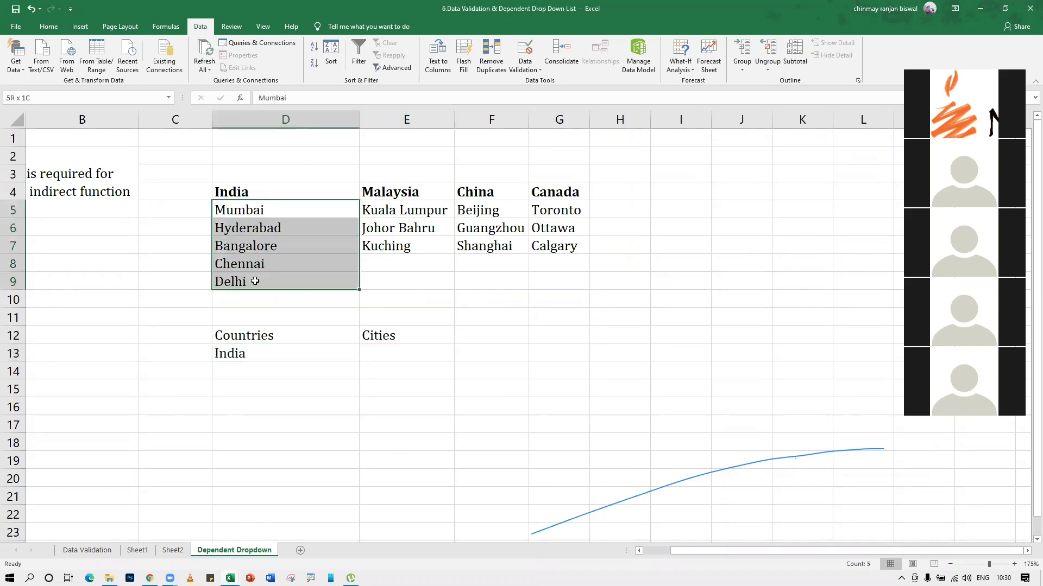
# Choose Malaysia in the Countries drop-down in D13, highlight its cities, and select the empty Cities cell E13
pyautogui.click(344, 357)
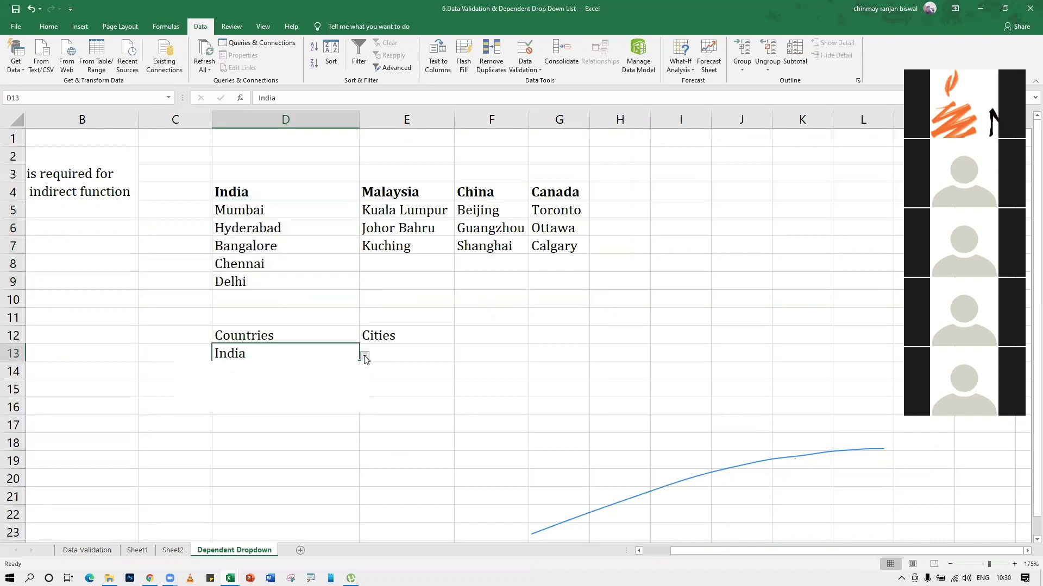
pyautogui.click(364, 356)
pyautogui.click(293, 381)
pyautogui.moveTo(402, 211); pyautogui.dragTo(402, 266)
pyautogui.click(407, 355)
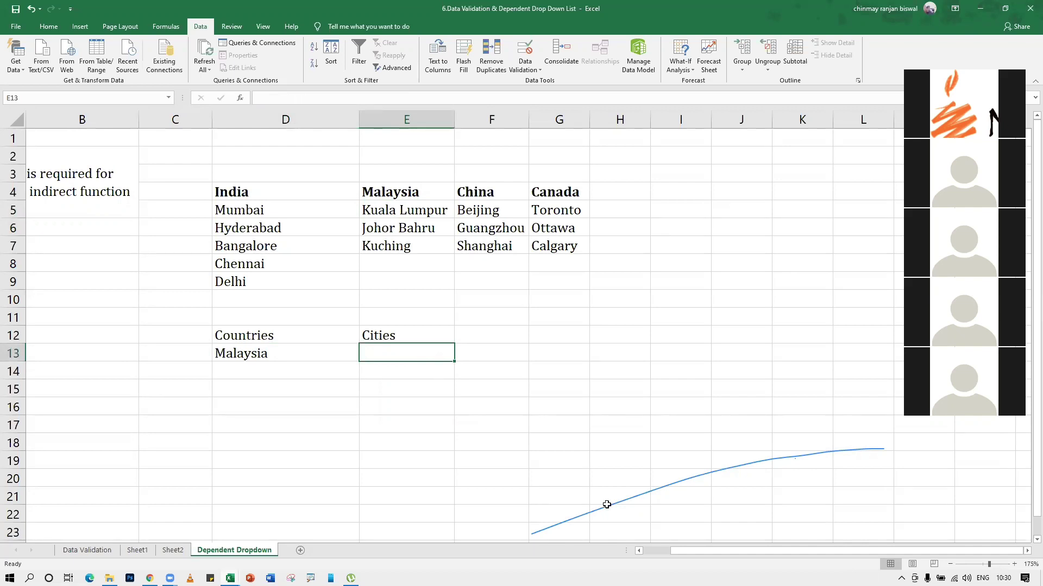
# Review the prerequisite note and the India, Malaysia, China and Canada columns with their cities
pyautogui.moveTo(680, 553); pyautogui.dragTo(649, 550)
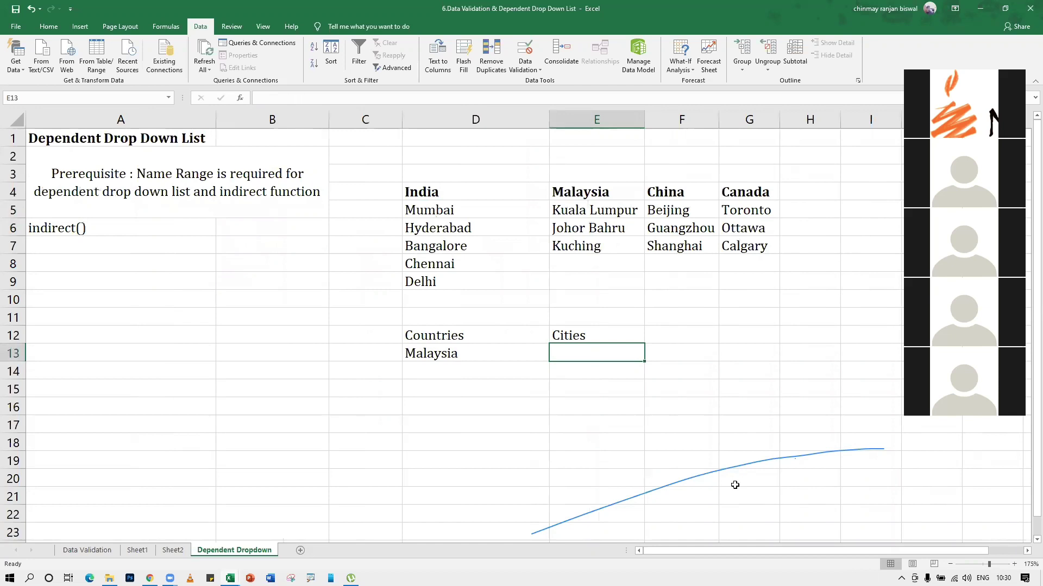
pyautogui.moveTo(465, 187); pyautogui.dragTo(482, 282)
pyautogui.moveTo(594, 192); pyautogui.dragTo(597, 248)
pyautogui.moveTo(668, 192); pyautogui.dragTo(688, 237)
pyautogui.moveTo(745, 192); pyautogui.dragTo(748, 242)
pyautogui.moveTo(668, 191); pyautogui.dragTo(663, 235)
pyautogui.moveTo(594, 191); pyautogui.dragTo(597, 248)
pyautogui.moveTo(473, 192); pyautogui.dragTo(473, 276)
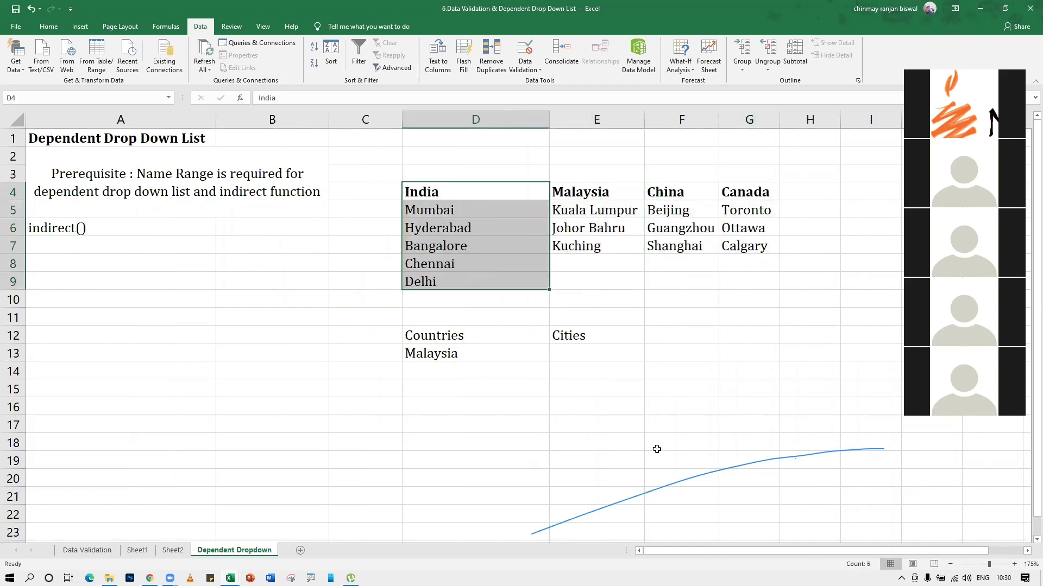
pyautogui.moveTo(698, 553); pyautogui.dragTo(727, 551)
pyautogui.click(414, 401)
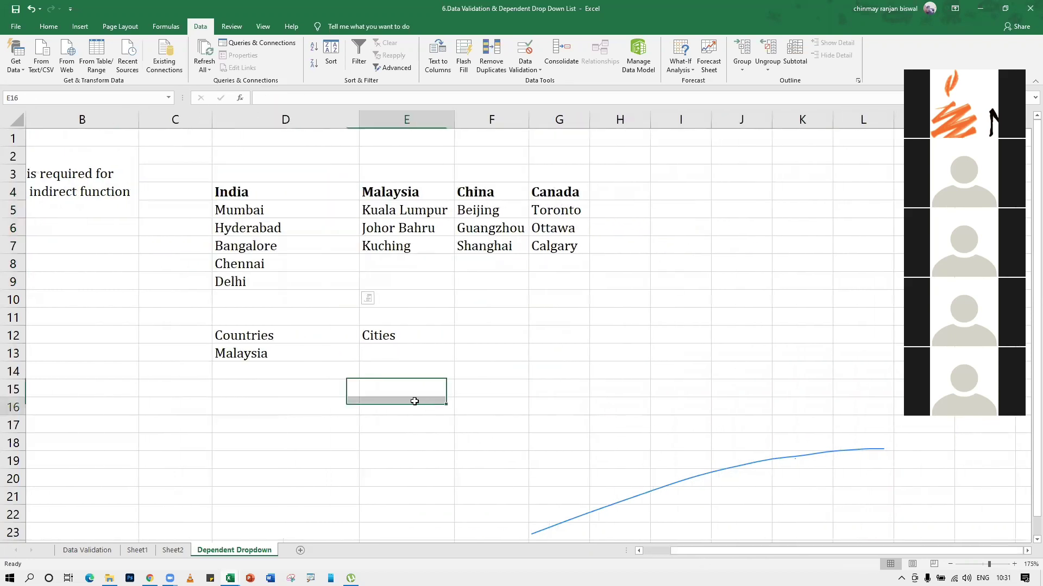
pyautogui.click(304, 282)
pyautogui.moveTo(257, 211); pyautogui.dragTo(263, 281)
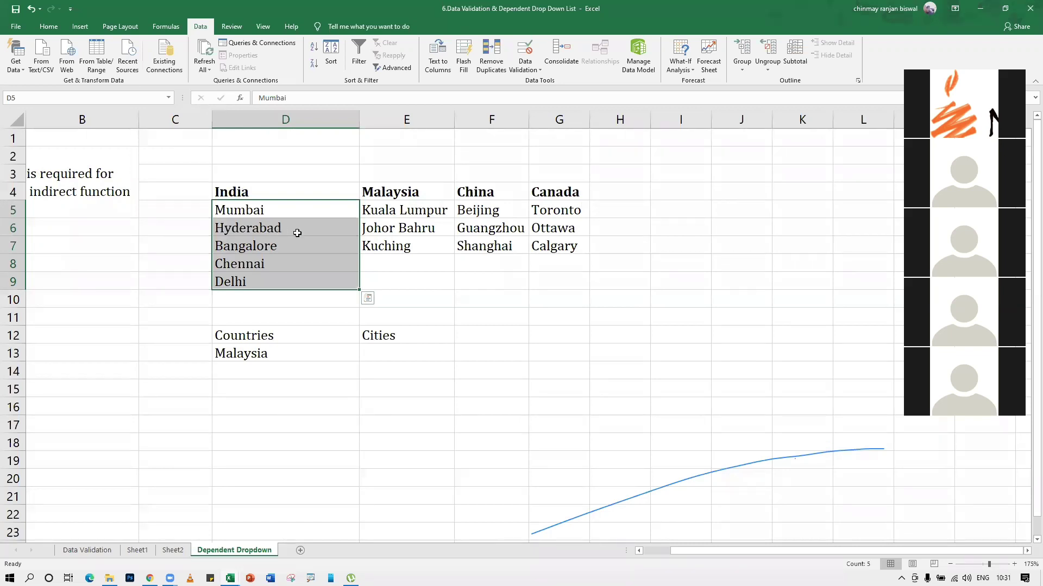
pyautogui.click(543, 279)
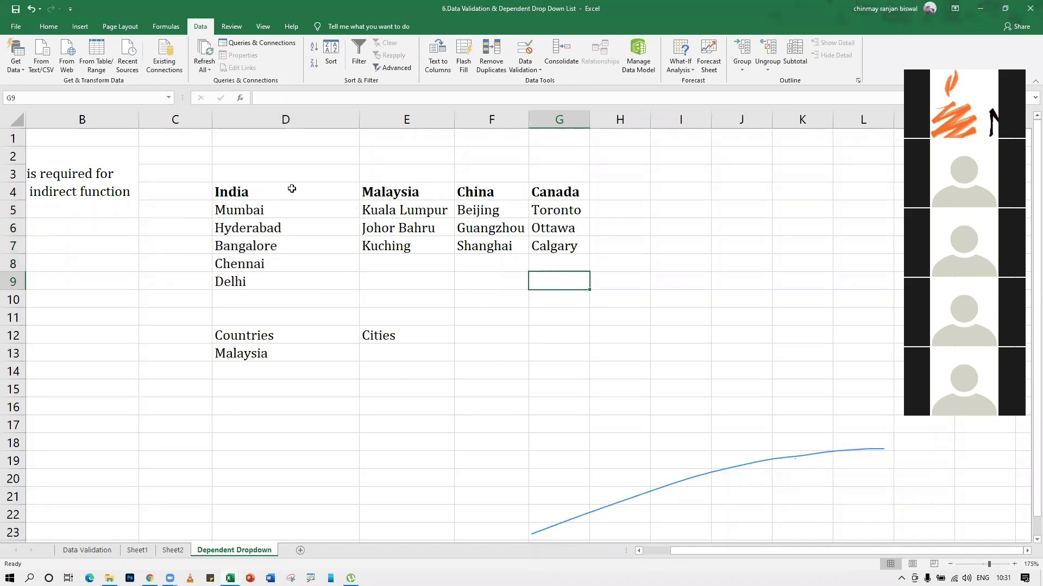
# Create named ranges from the top row of the selected blocks D4:D9, E4:E7, F4:F7 and G4:G7
pyautogui.moveTo(275, 191); pyautogui.dragTo(282, 280)
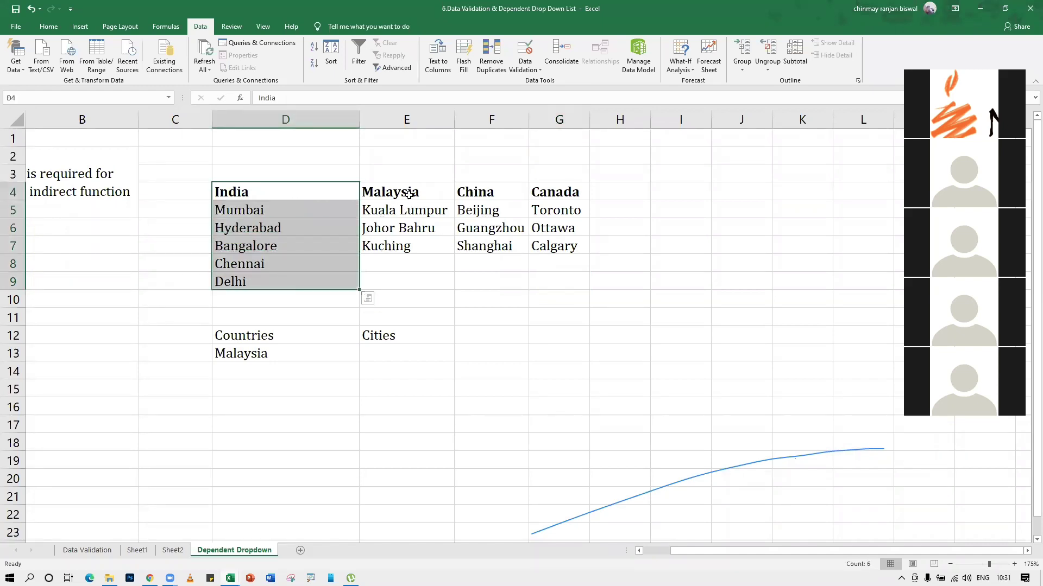
pyautogui.keyDown('ctrl'); pyautogui.moveTo(404, 196); pyautogui.dragTo(411, 245); pyautogui.keyUp('ctrl')
pyautogui.keyDown('ctrl'); pyautogui.moveTo(499, 193); pyautogui.dragTo(503, 245); pyautogui.keyUp('ctrl')
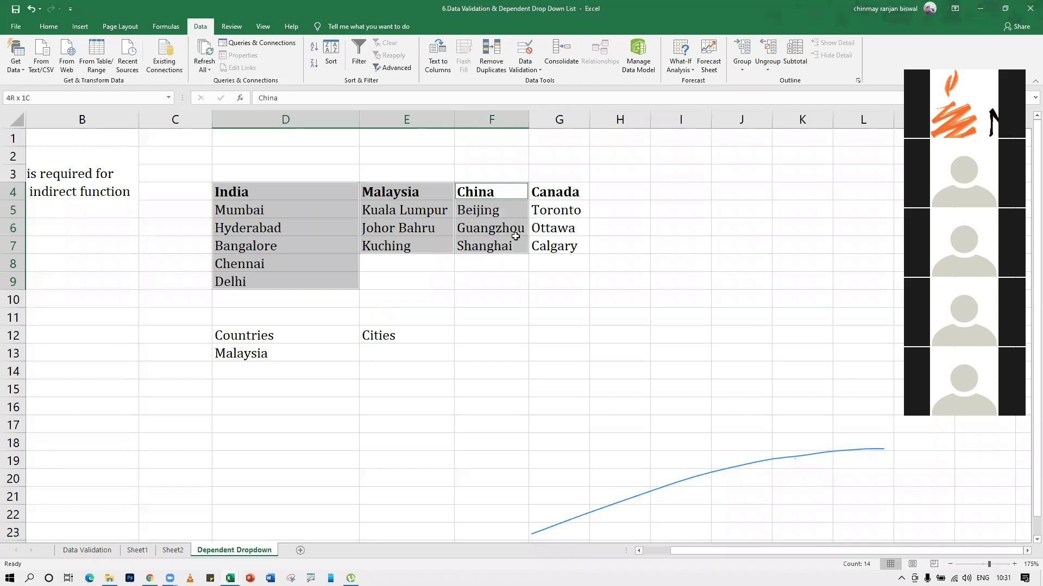
pyautogui.keyDown('ctrl'); pyautogui.moveTo(556, 192); pyautogui.dragTo(558, 243); pyautogui.keyUp('ctrl')
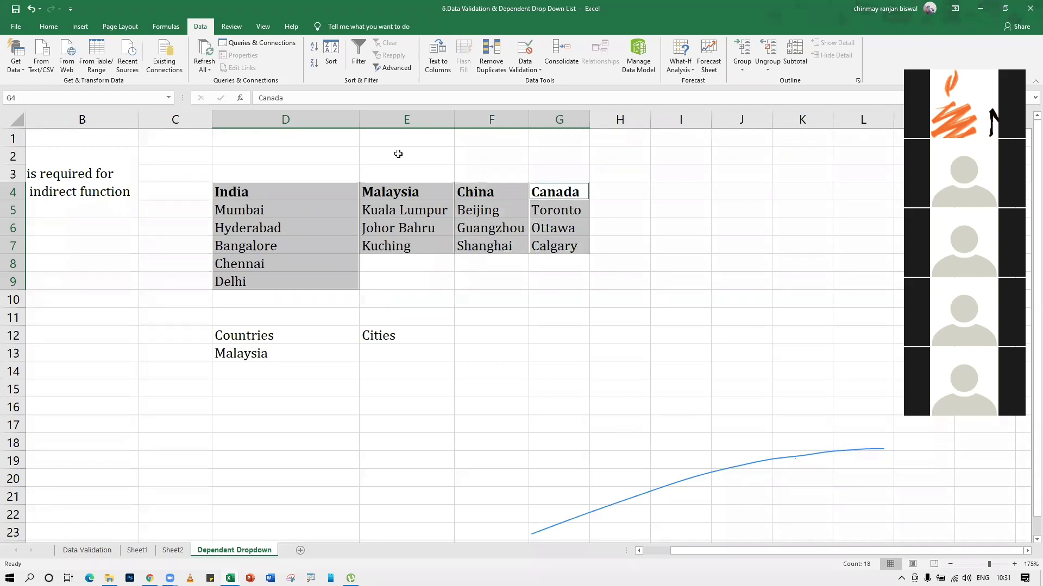
pyautogui.click(173, 27)
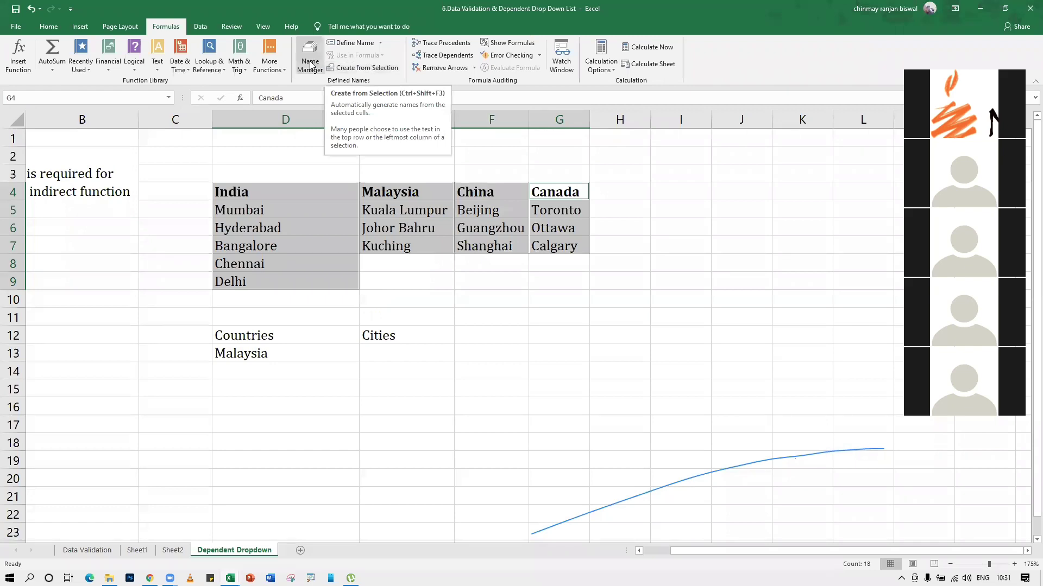
pyautogui.click(367, 69)
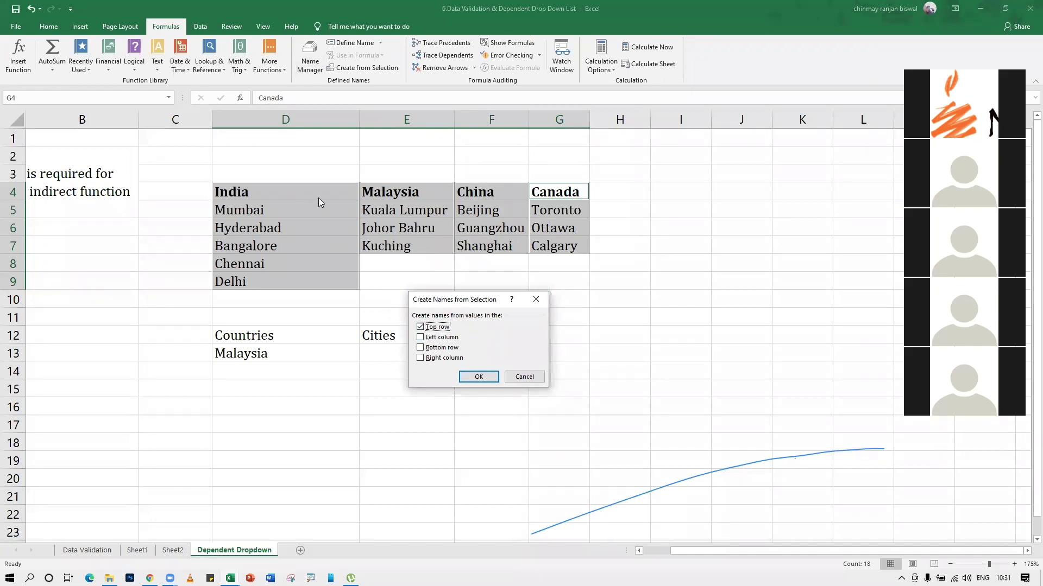
pyautogui.click(481, 378)
pyautogui.click(483, 354)
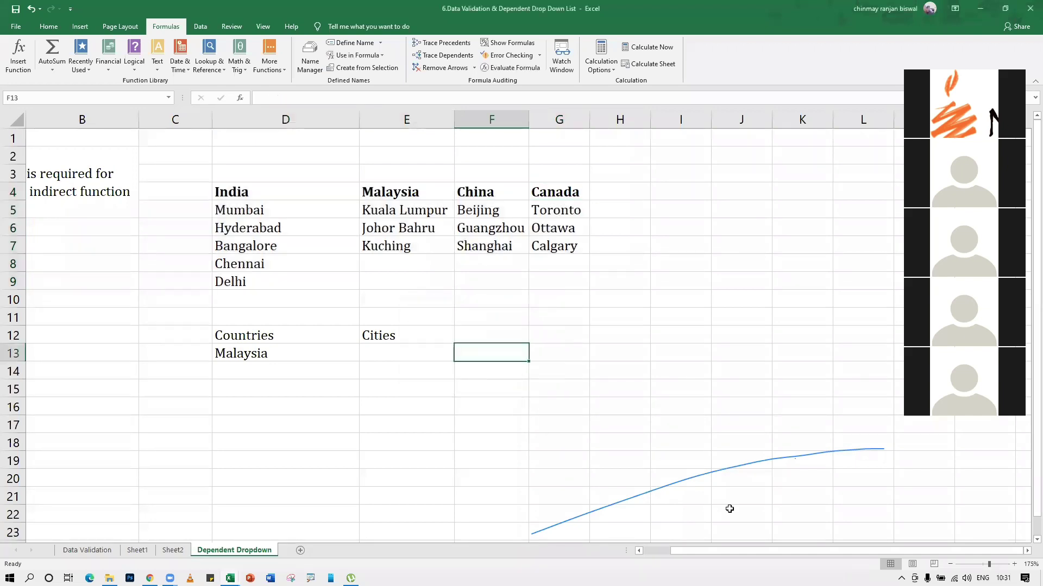
# Check the workbook's list of defined names for the country ranges
pyautogui.moveTo(733, 551); pyautogui.dragTo(705, 551)
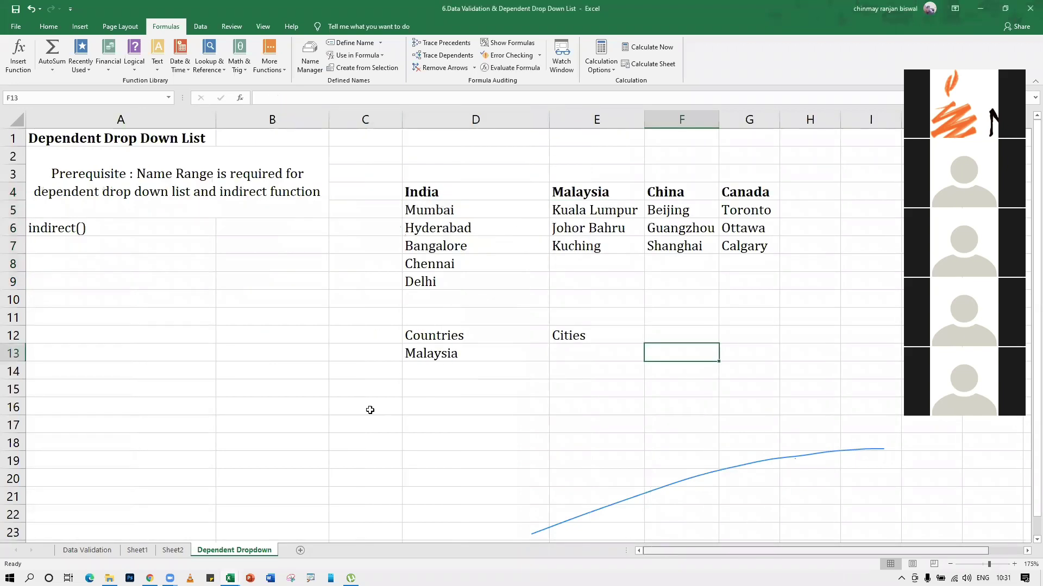
pyautogui.click(169, 97)
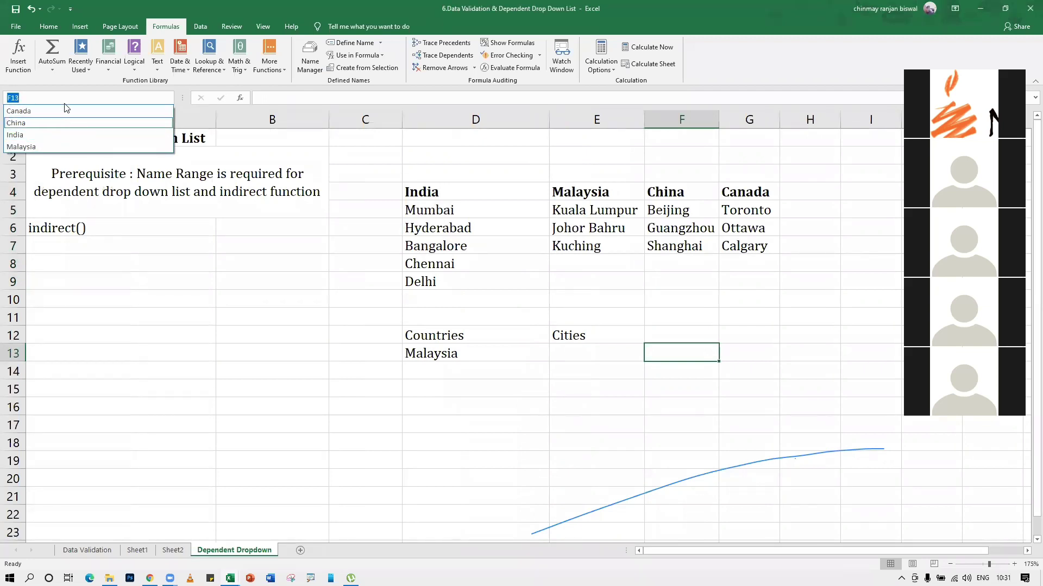
pyautogui.click(131, 222)
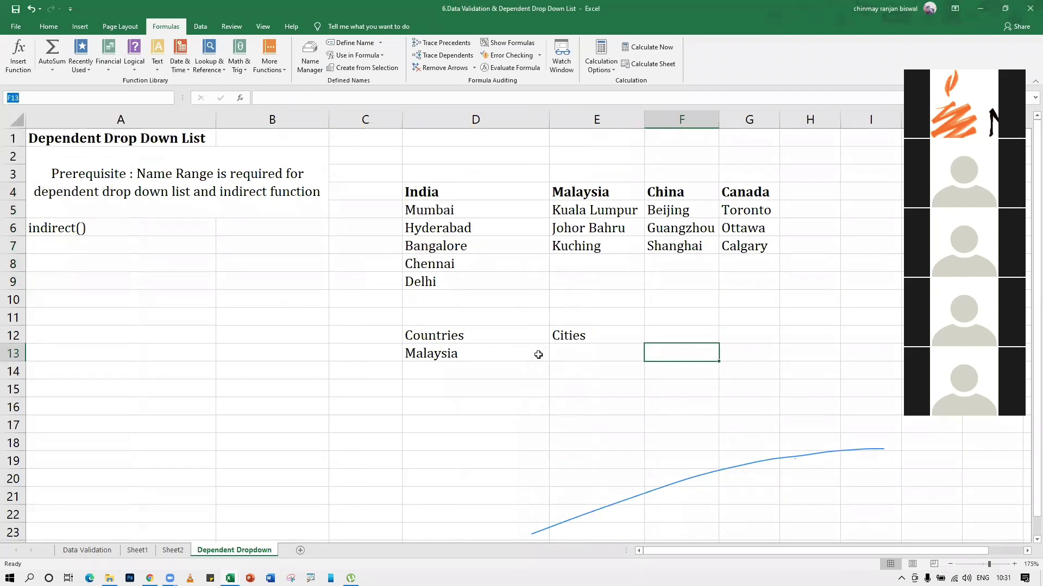
# Add a list data validation to the Cities cell E13, with an INDIRECT formula referencing the country cell D13 as source
pyautogui.click(582, 355)
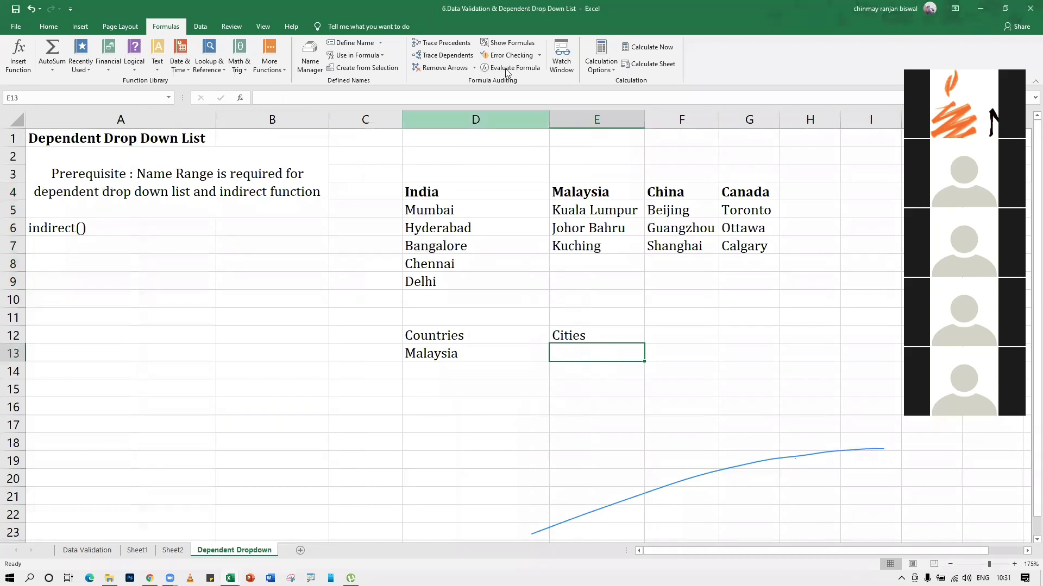
pyautogui.click(200, 26)
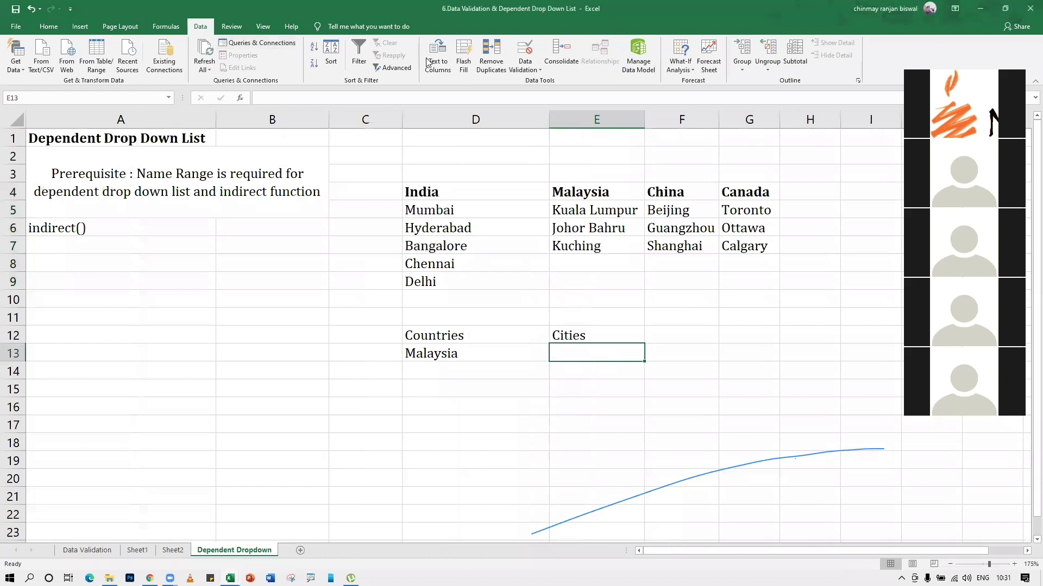
pyautogui.click(525, 58)
pyautogui.moveTo(476, 264); pyautogui.dragTo(463, 127)
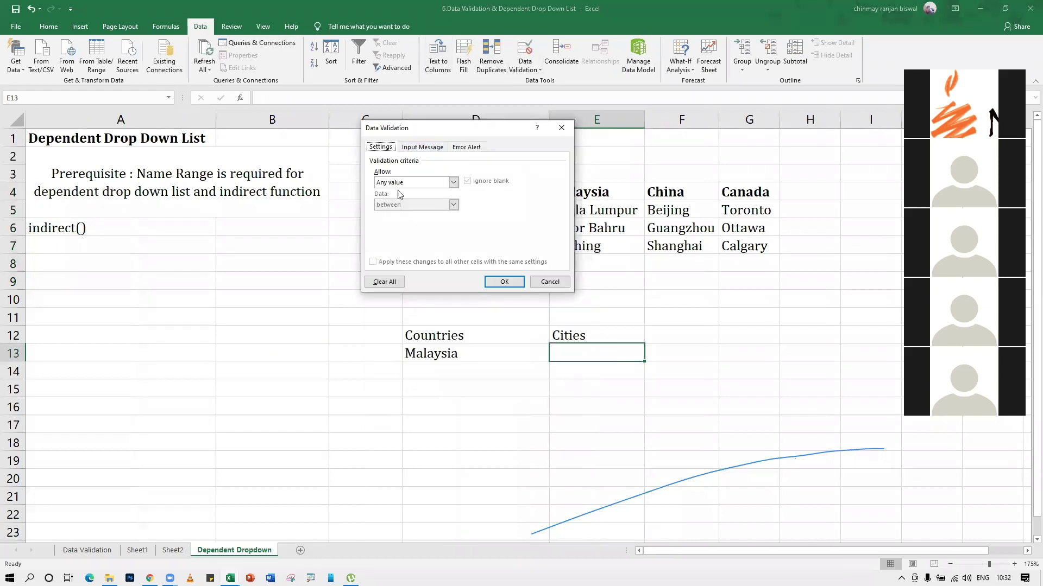
pyautogui.click(404, 183)
pyautogui.click(389, 213)
pyautogui.click(405, 228)
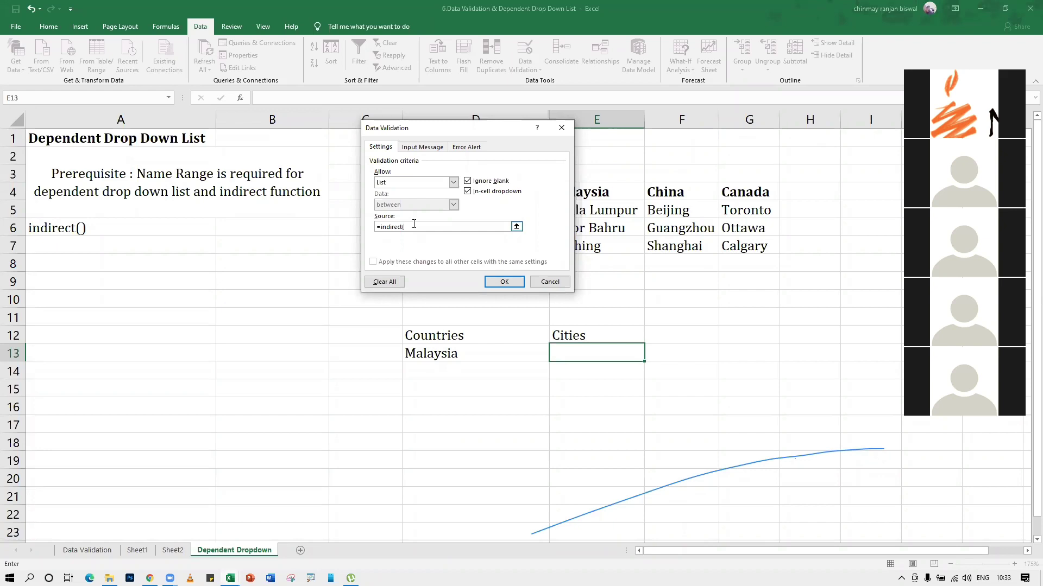
pyautogui.write('(')
pyautogui.moveTo(438, 129); pyautogui.dragTo(447, 90)
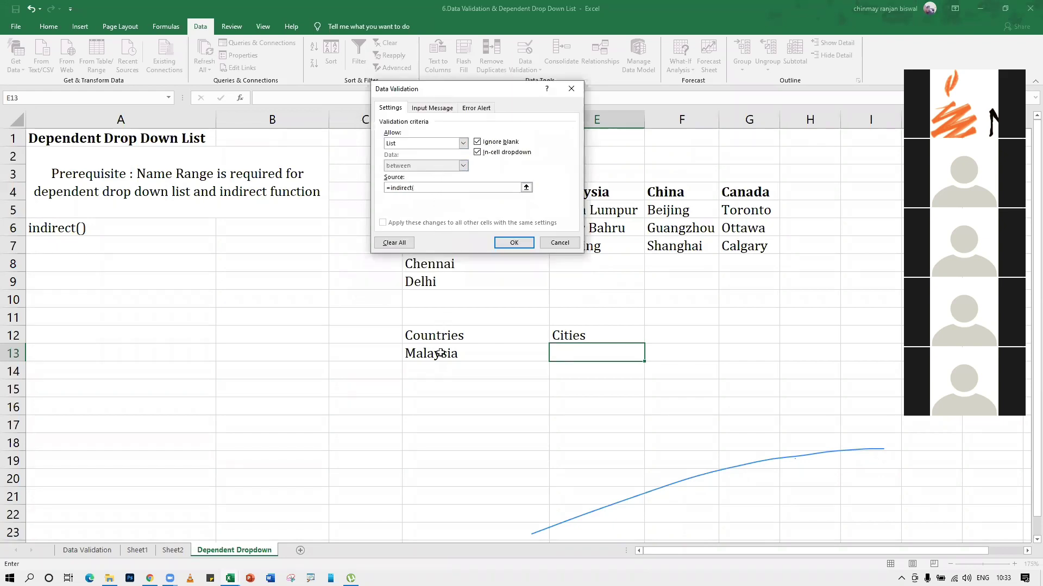
pyautogui.click(440, 352)
pyautogui.write(')')
pyautogui.click(514, 243)
# Check the options in the Countries drop-down in D13 and the Cities drop-down in E13 with Malaysia chosen
pyautogui.click(478, 350)
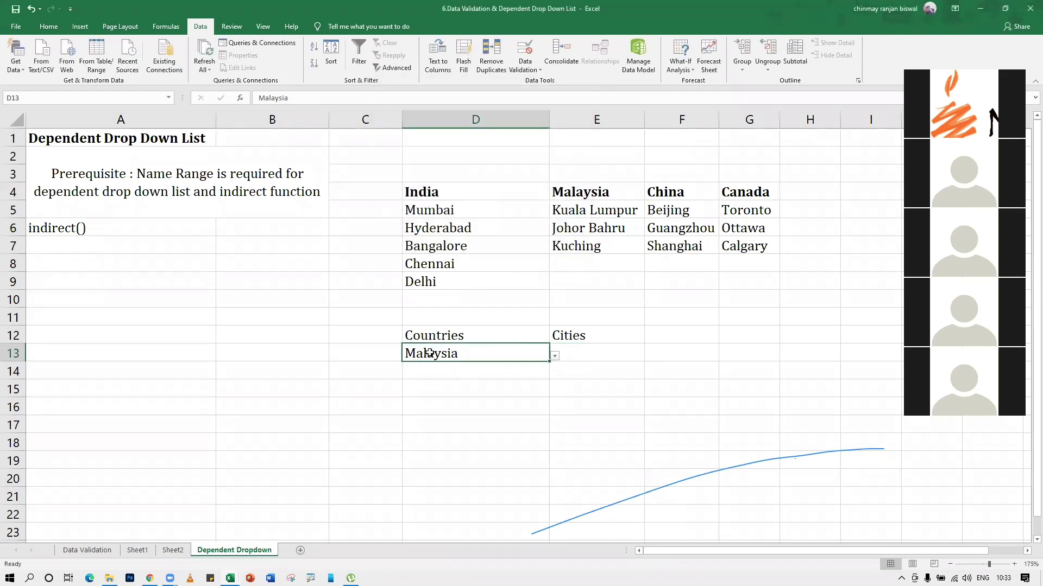
pyautogui.click(555, 356)
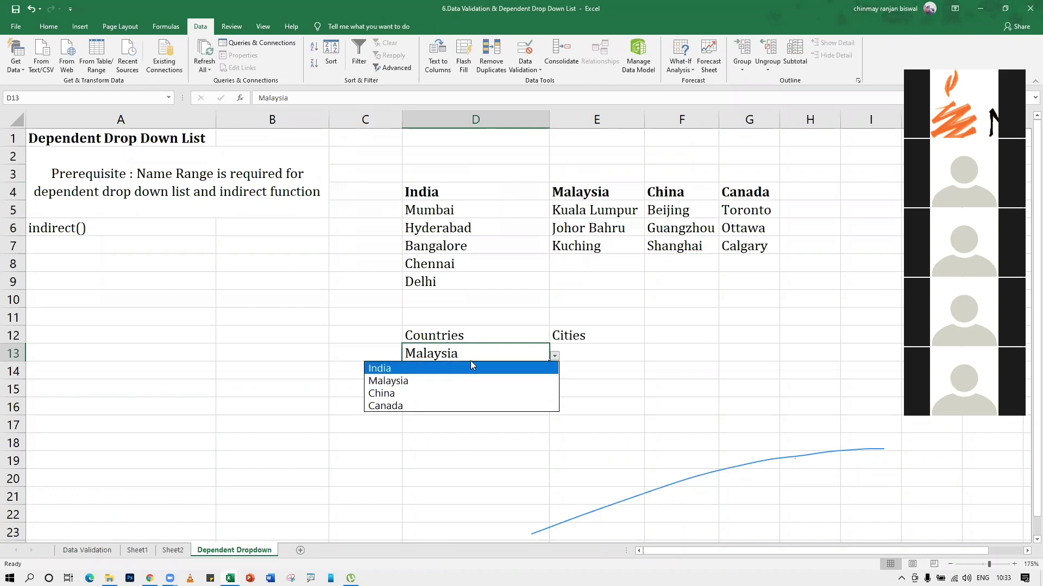
pyautogui.click(497, 344)
pyautogui.click(588, 348)
pyautogui.click(650, 357)
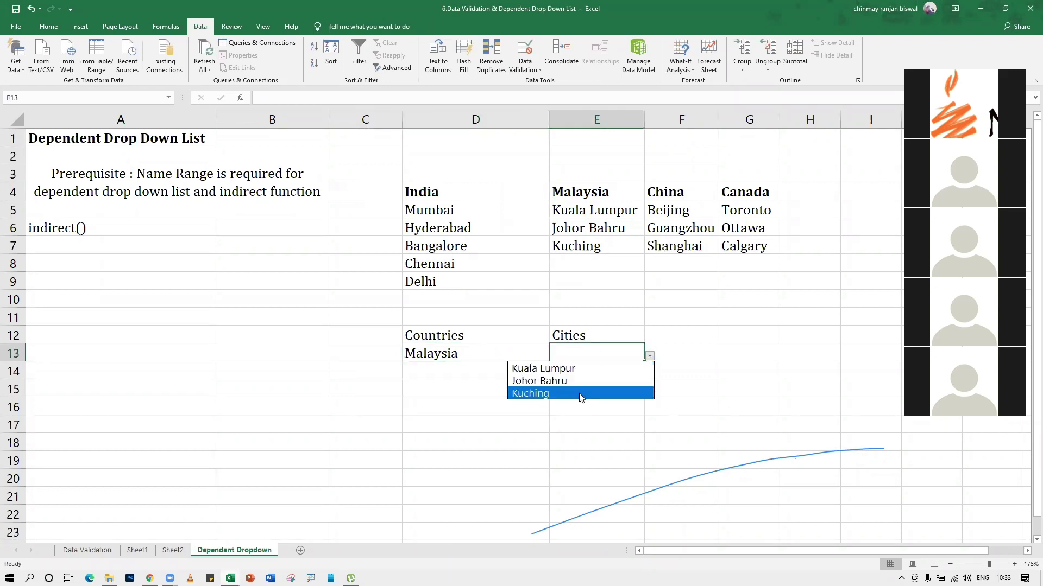
pyautogui.click(520, 354)
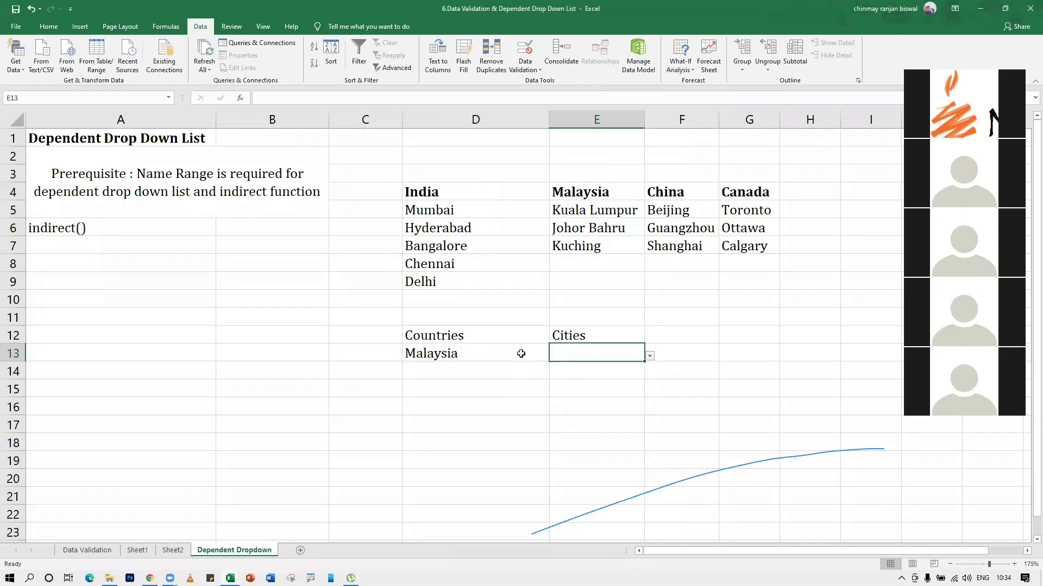
# Choose China in the Countries drop-down in D13 and check the city options offered in E13
pyautogui.click(520, 354)
pyautogui.click(554, 356)
pyautogui.click(447, 396)
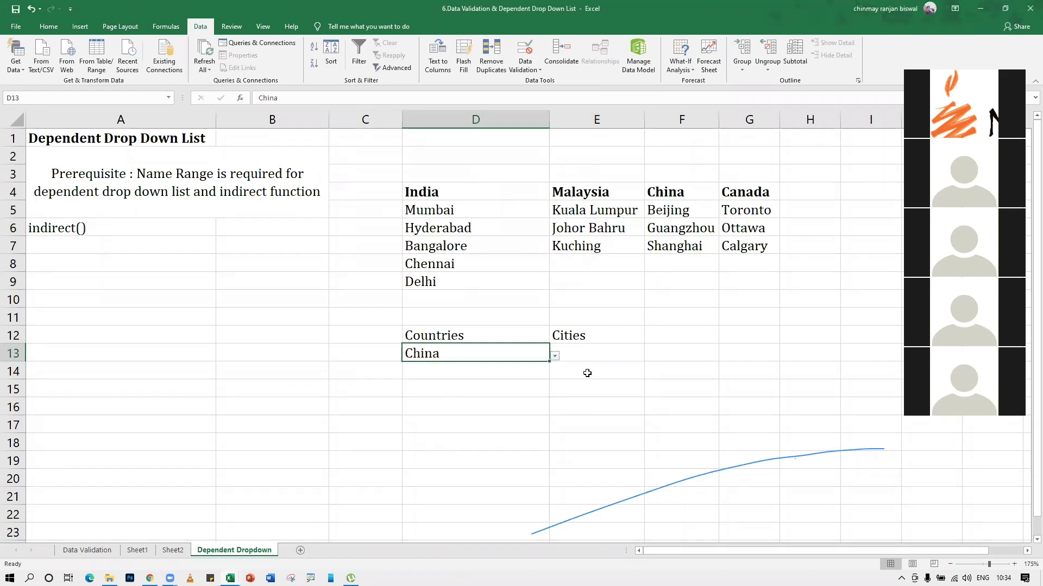
pyautogui.click(608, 354)
pyautogui.click(650, 356)
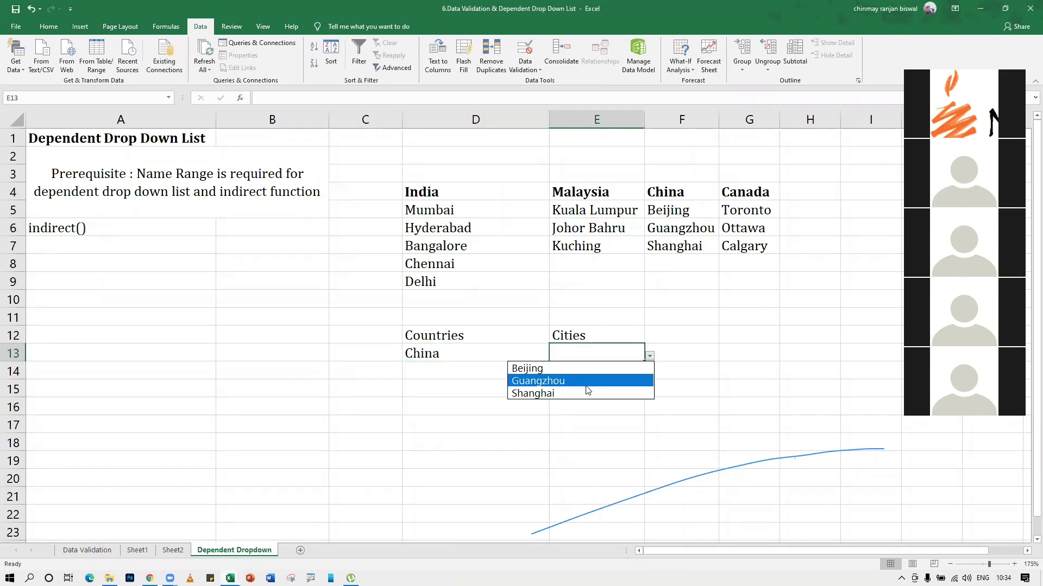
pyautogui.click(479, 350)
# Choose India in the Countries drop-down in D13 and check the city options offered in E13
pyautogui.click(483, 352)
pyautogui.click(554, 357)
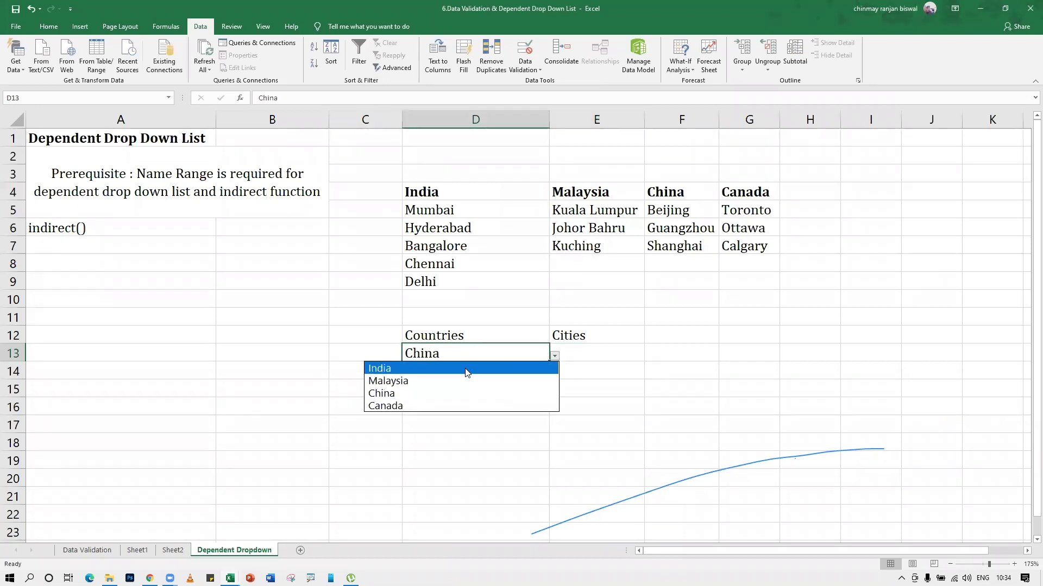
pyautogui.click(468, 369)
pyautogui.click(618, 352)
pyautogui.click(650, 356)
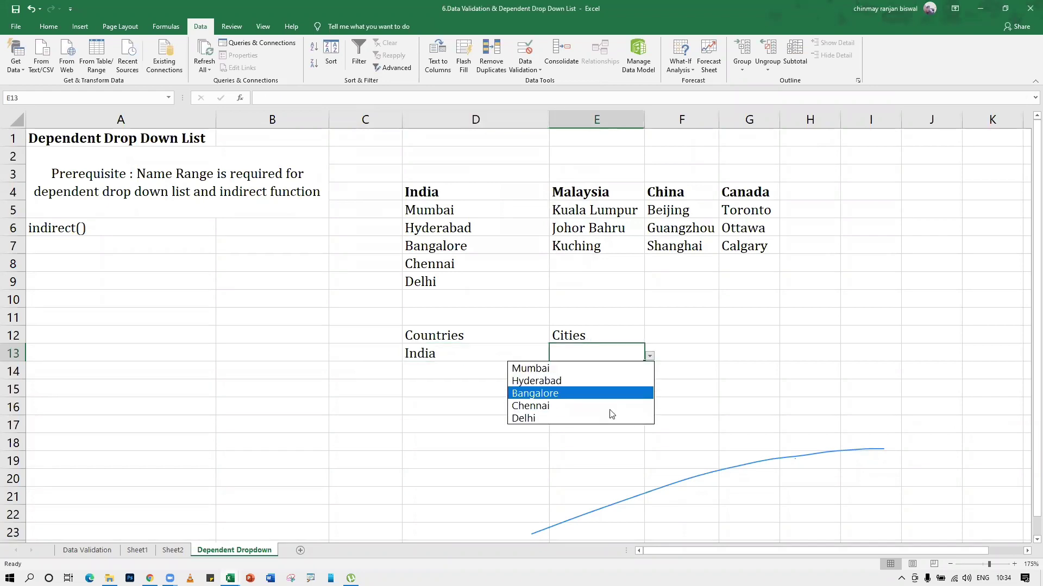
pyautogui.click(470, 393)
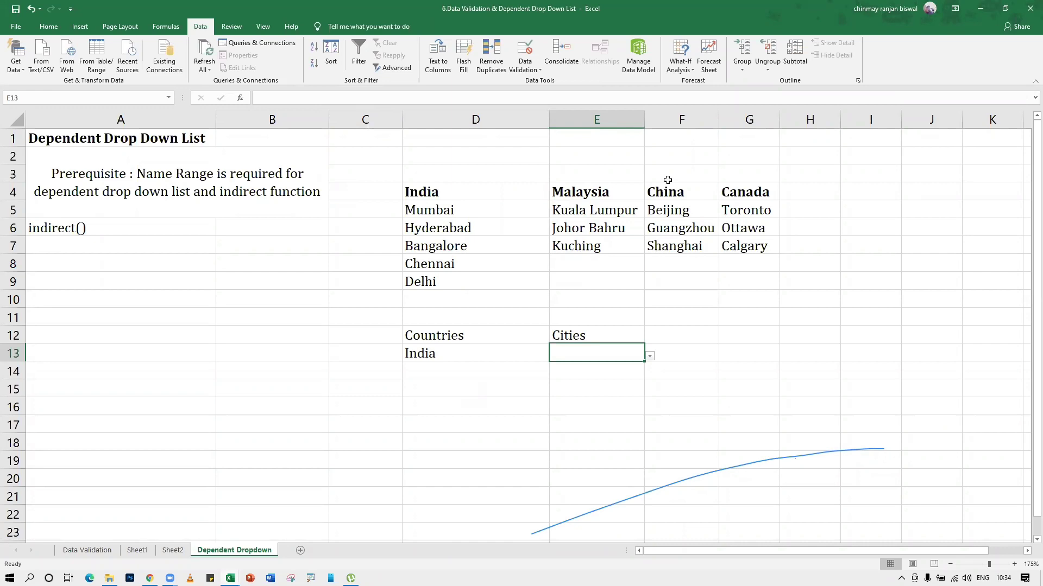
# Switch to the 5.Formulas & Functions workbook and open its INDIRECT sheet at the marks table
pyautogui.click(1028, 11)
pyautogui.click(521, 316)
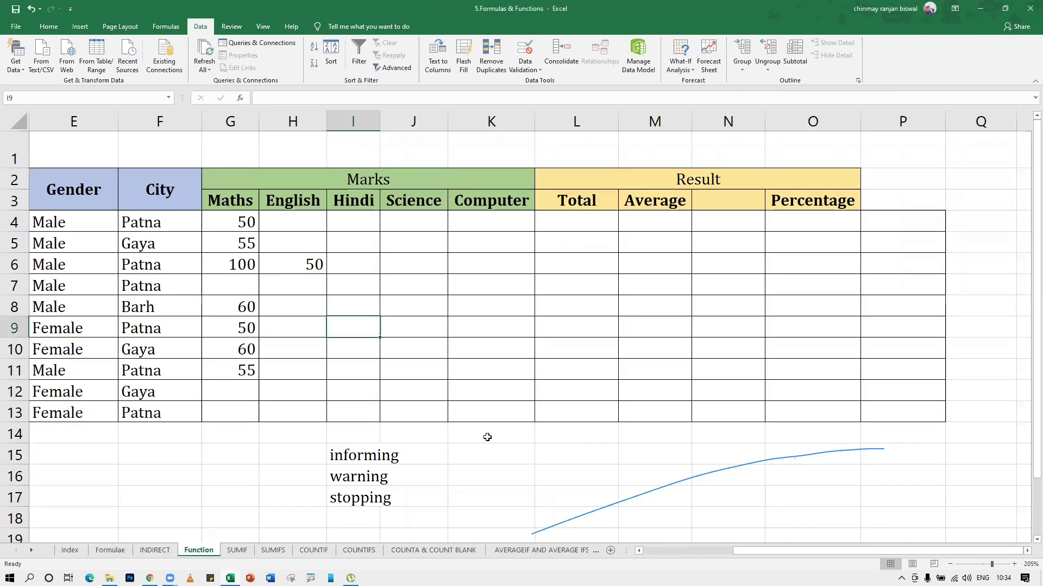
pyautogui.click(155, 551)
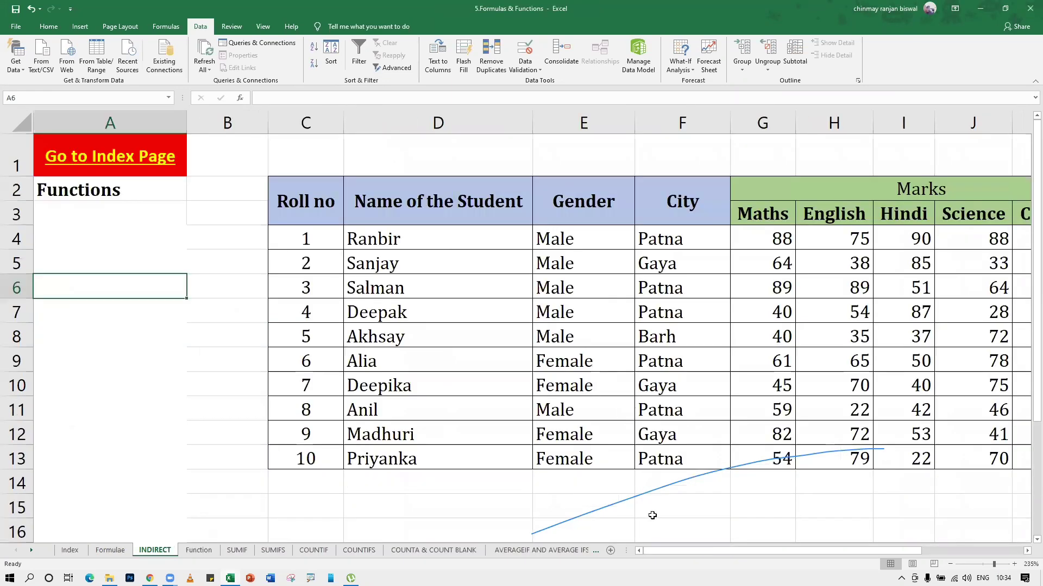
pyautogui.moveTo(692, 550); pyautogui.dragTo(825, 549)
pyautogui.scroll(-2, 550, 444)
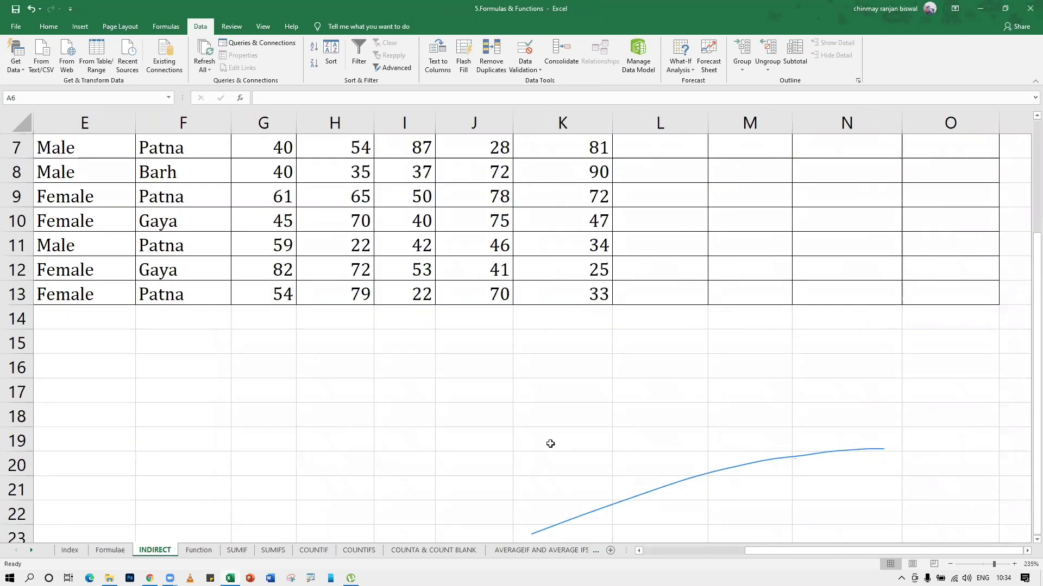
pyautogui.scroll(2, 550, 444)
pyautogui.scroll(-1, 393, 399)
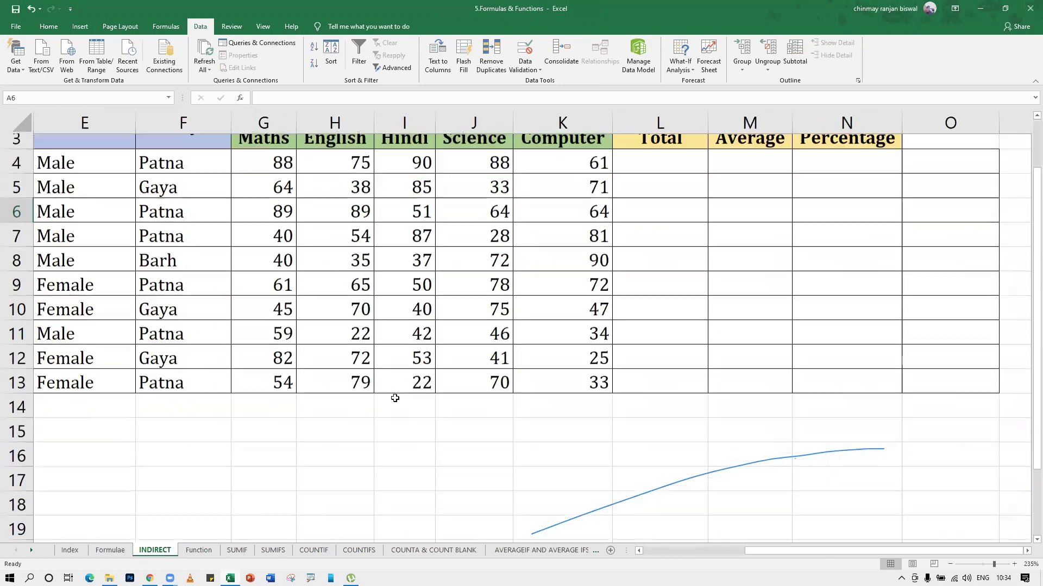
# Enter a direct reference to the Maths mark in G4 in cell J15 and review its formula
pyautogui.click(475, 424)
pyautogui.scroll(1, 474, 423)
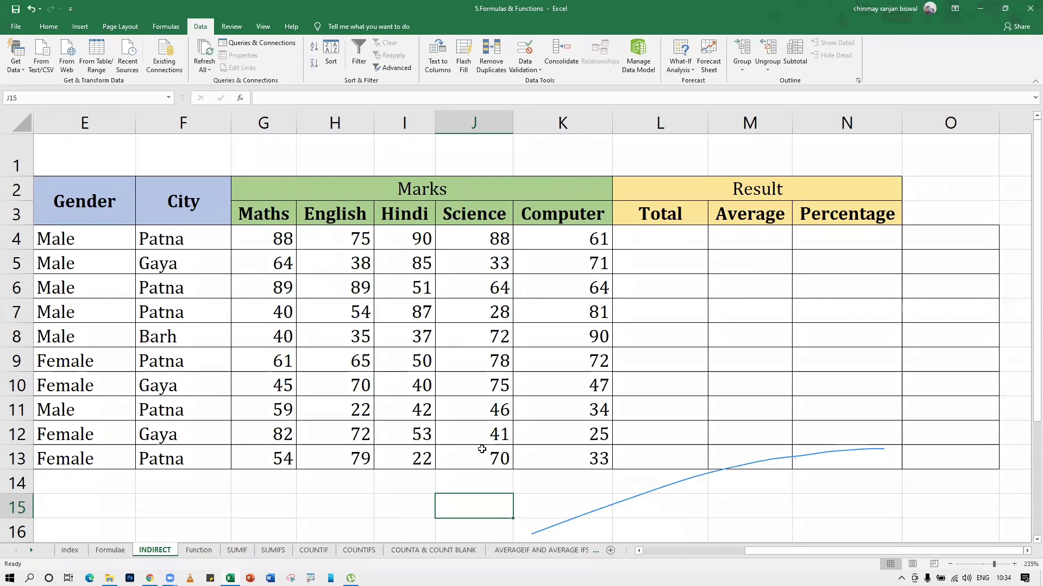
pyautogui.write('=')
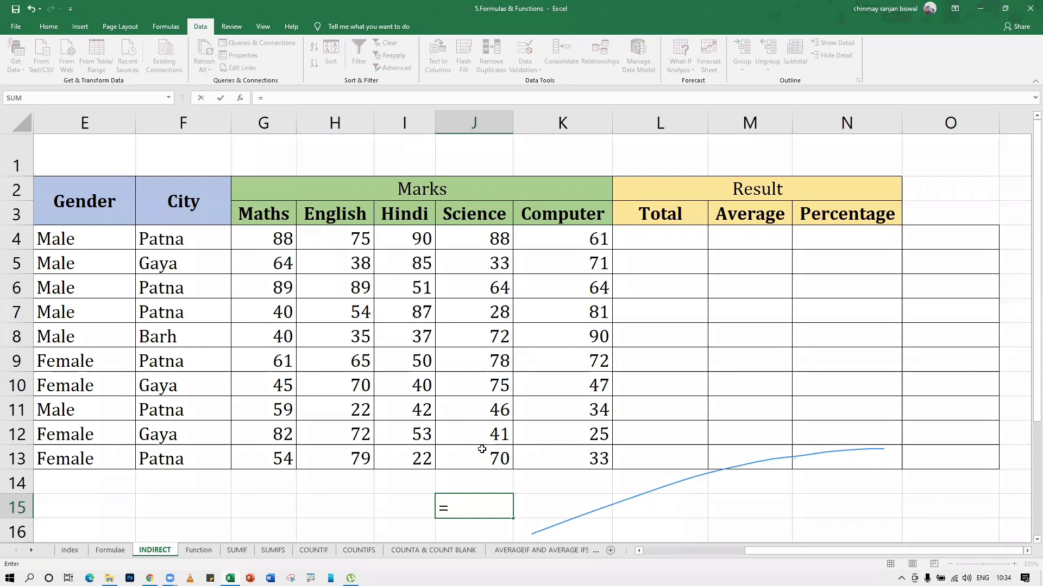
pyautogui.press('BackSpace')
pyautogui.write('=')
pyautogui.click(279, 242)
pyautogui.press('Return')
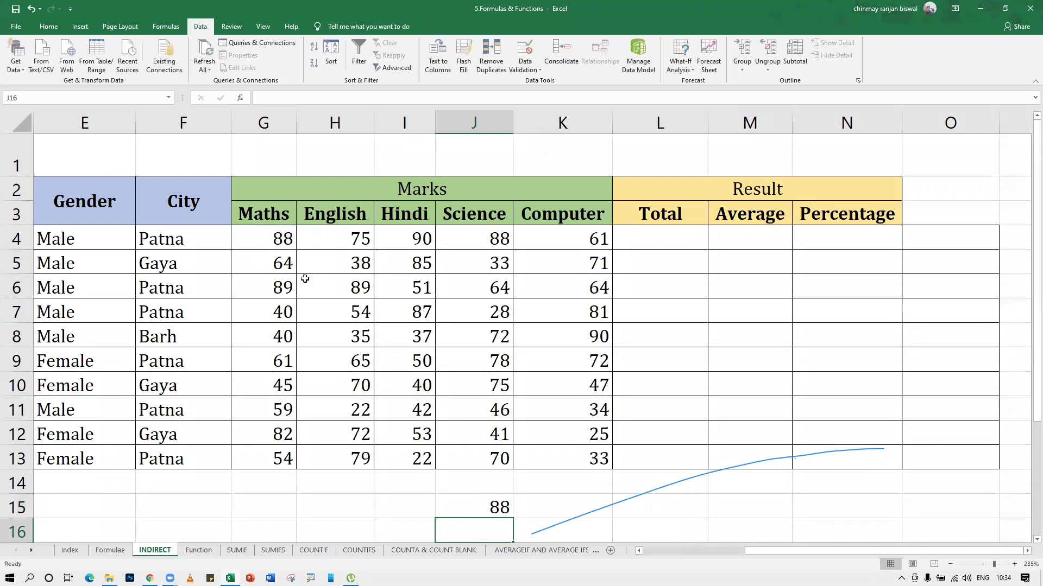
pyautogui.click(492, 508)
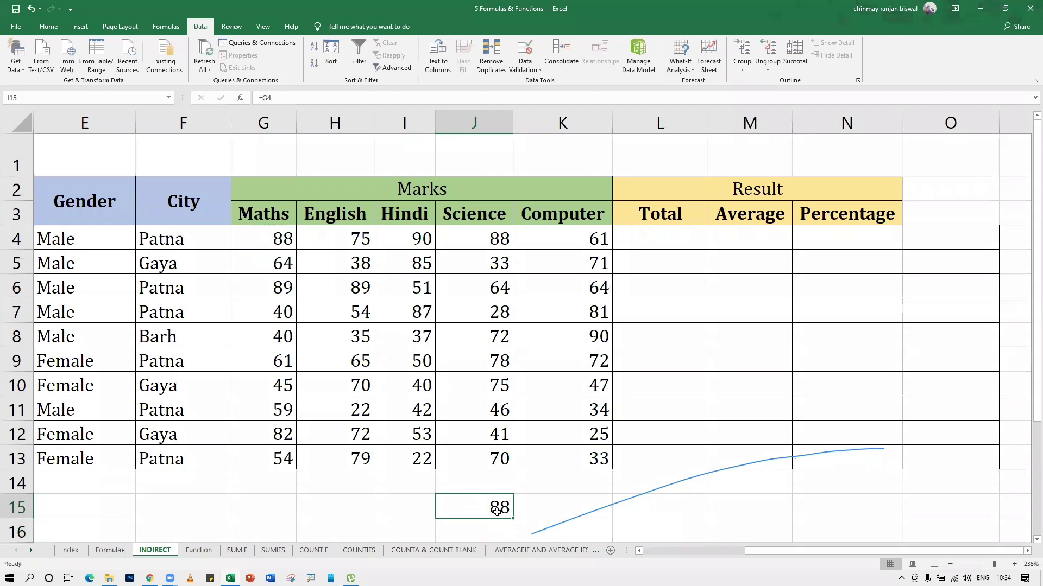
pyautogui.press('F2')
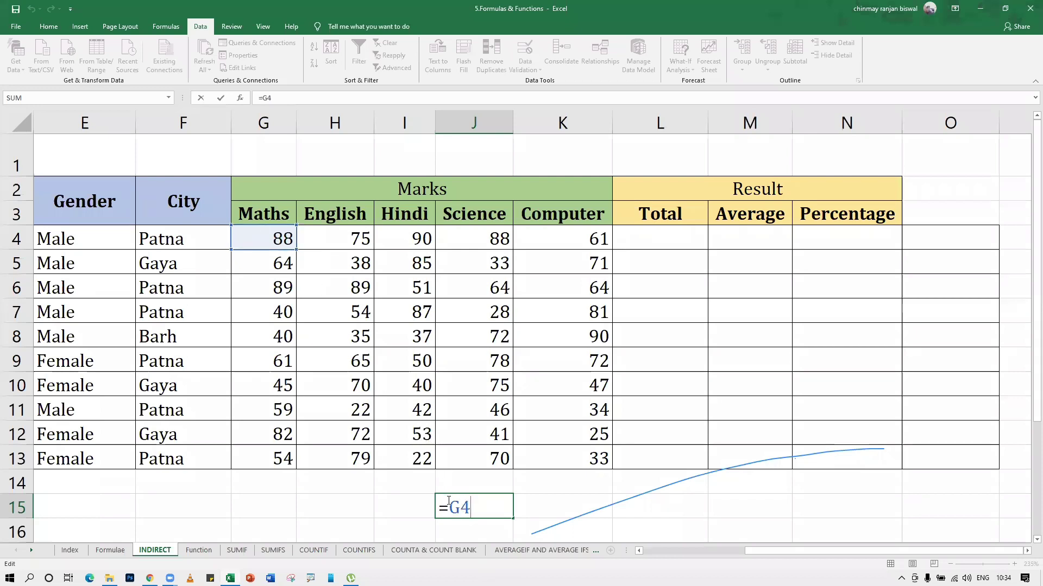
pyautogui.click(573, 513)
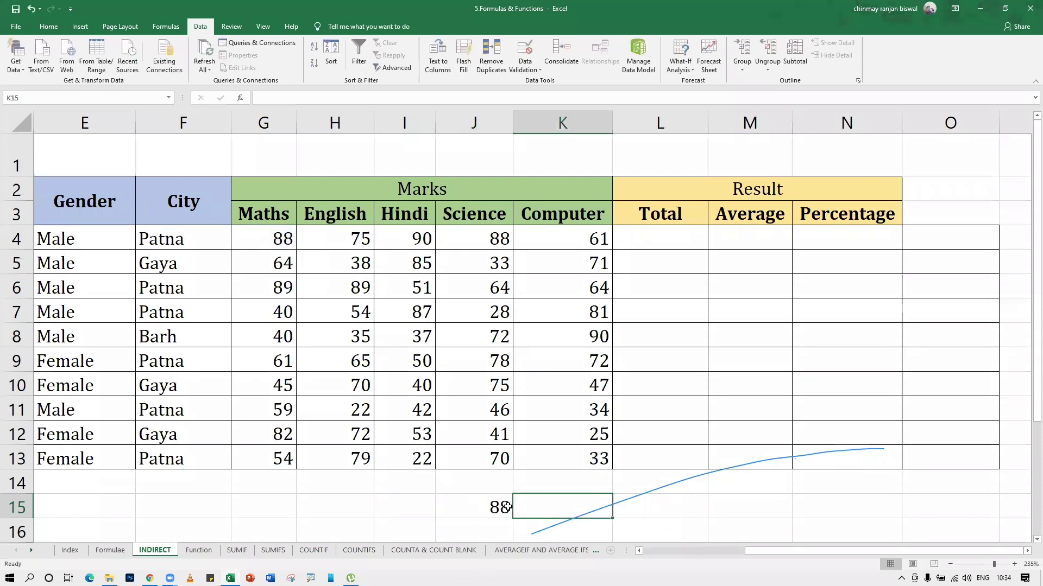
# Clear the direct G4 reference from cell J15
pyautogui.click(504, 507)
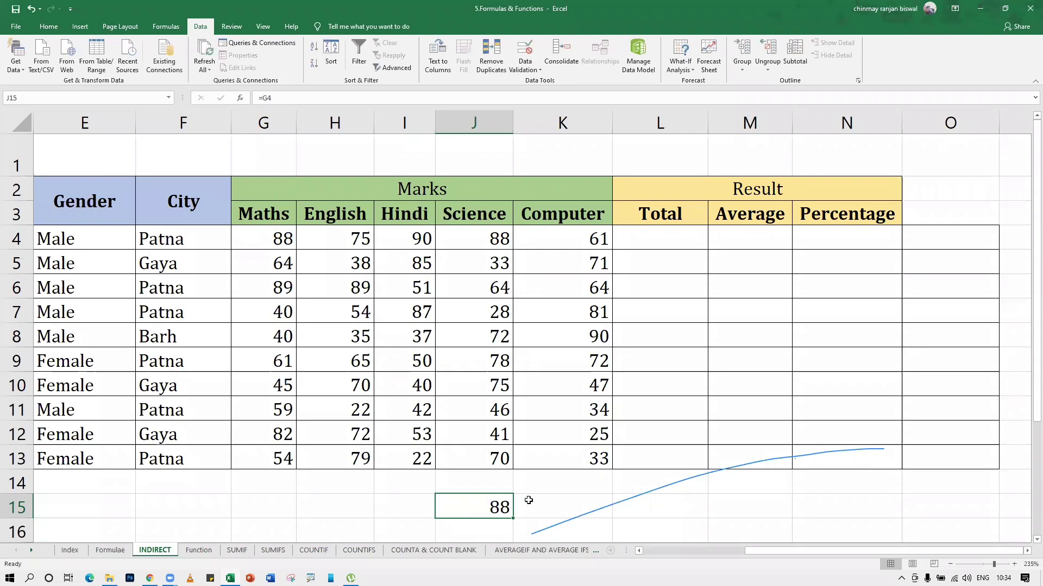
pyautogui.write('=')
pyautogui.press('BackSpace')
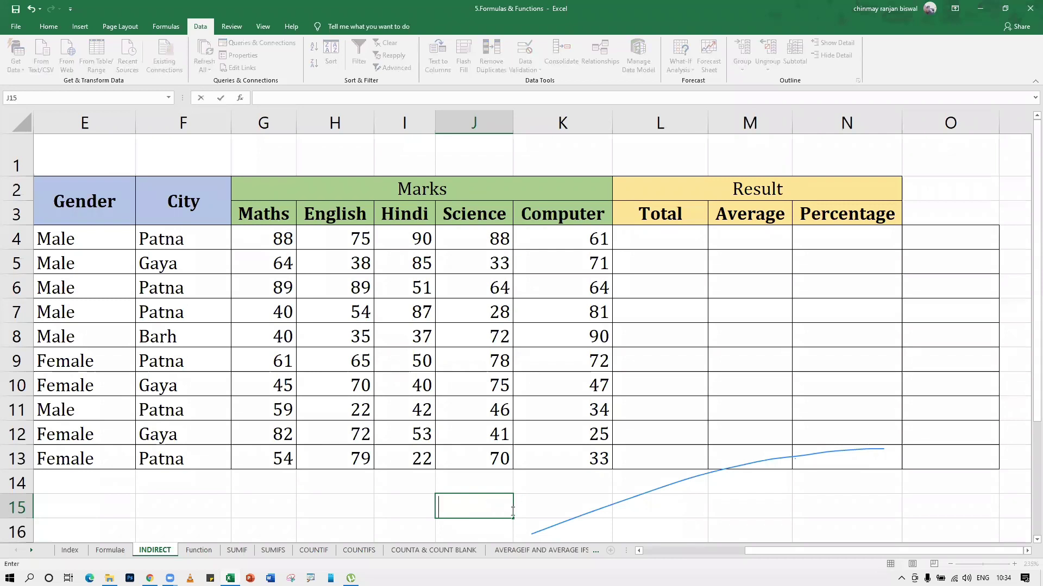
pyautogui.click(560, 507)
pyautogui.write('=i')
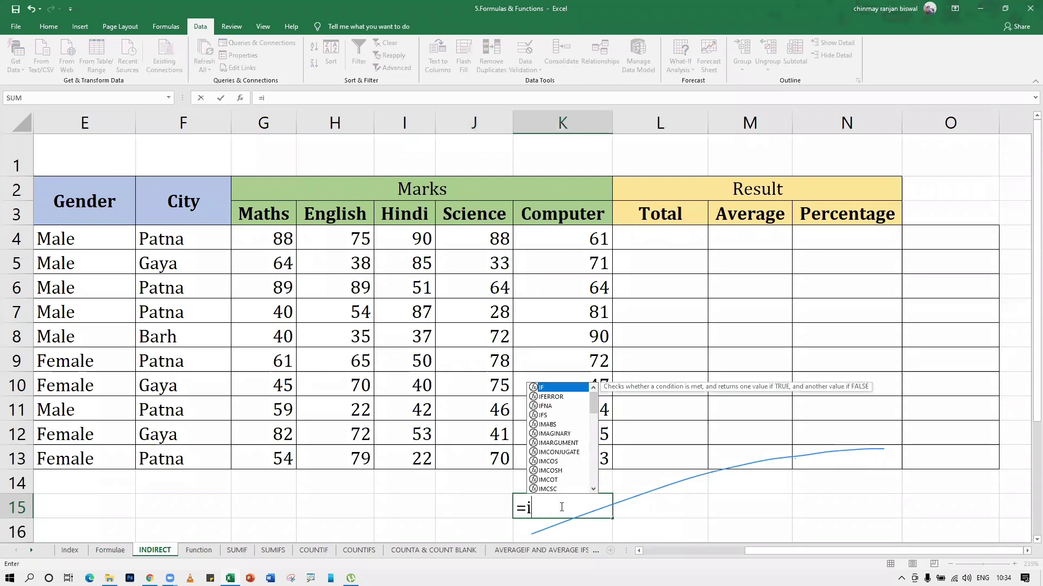
pyautogui.write('ndirect')
pyautogui.hotkey('shift', 'Up')
pyautogui.write('(')
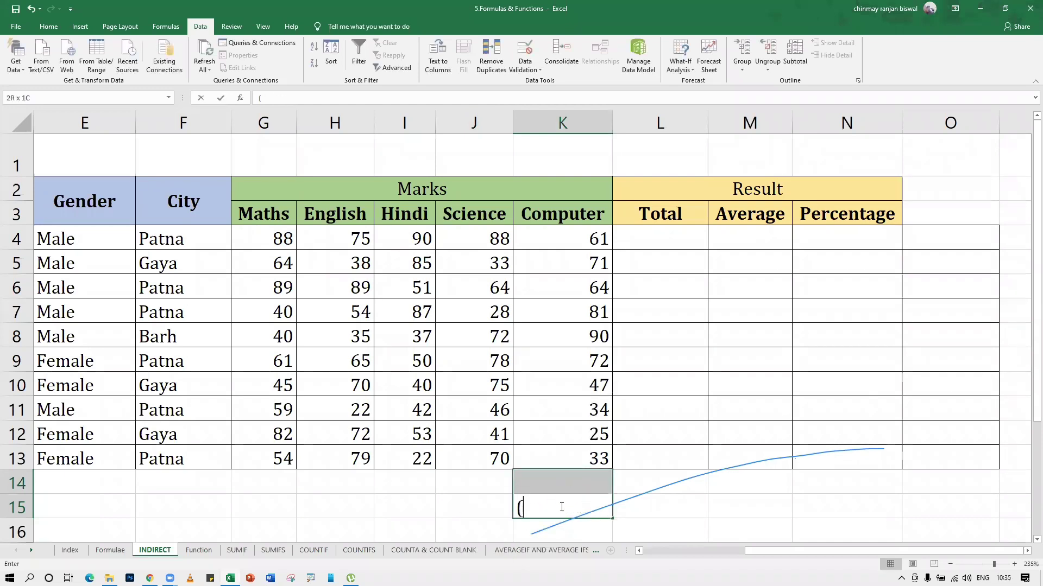
pyautogui.press('BackSpace')
pyautogui.press('Escape')
pyautogui.click(541, 510)
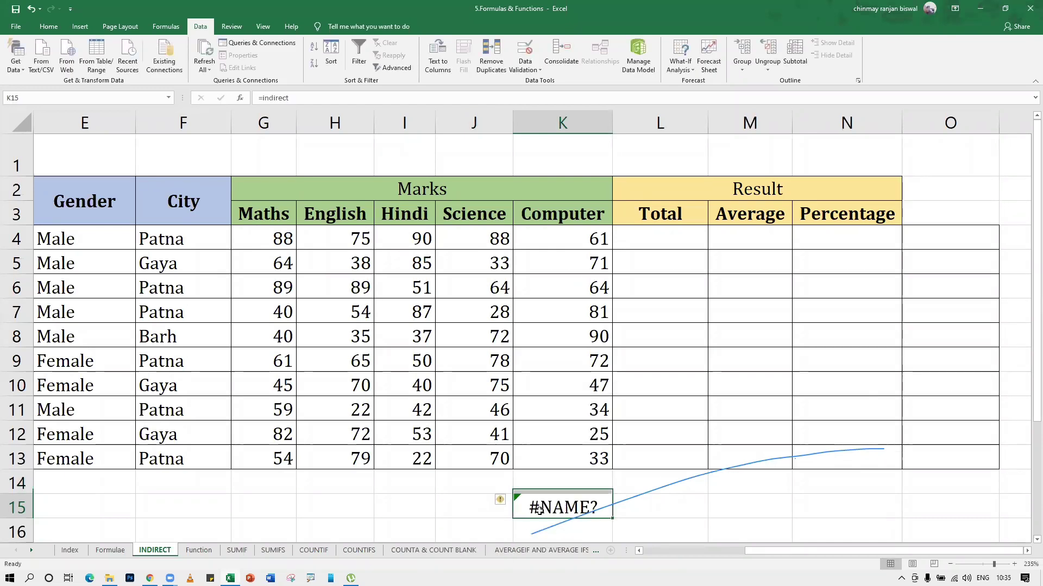
pyautogui.press('Delete')
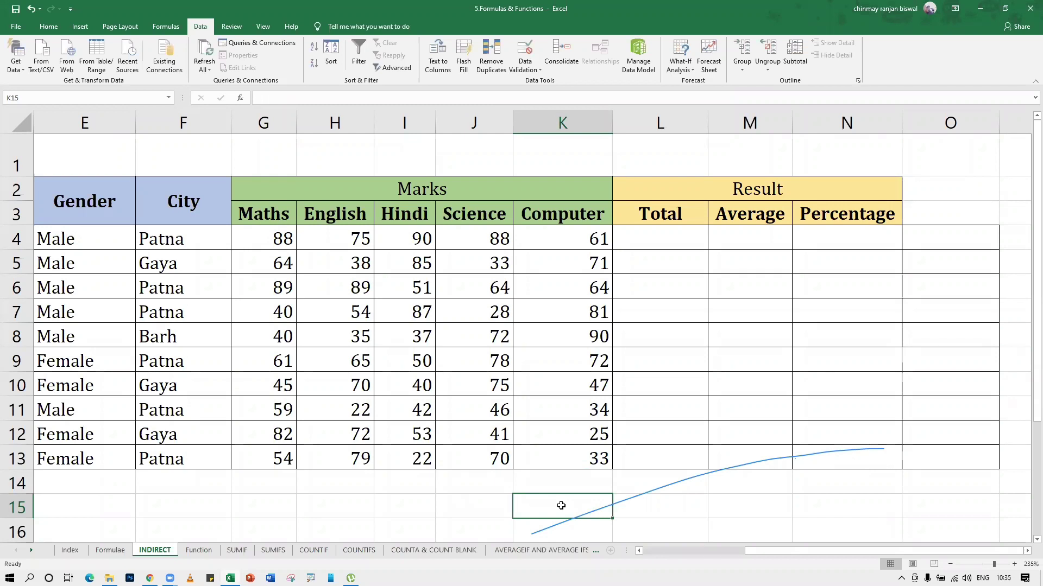
# Enter the formula =INDIRECT(J15) in cell K15
pyautogui.write('=indirect')
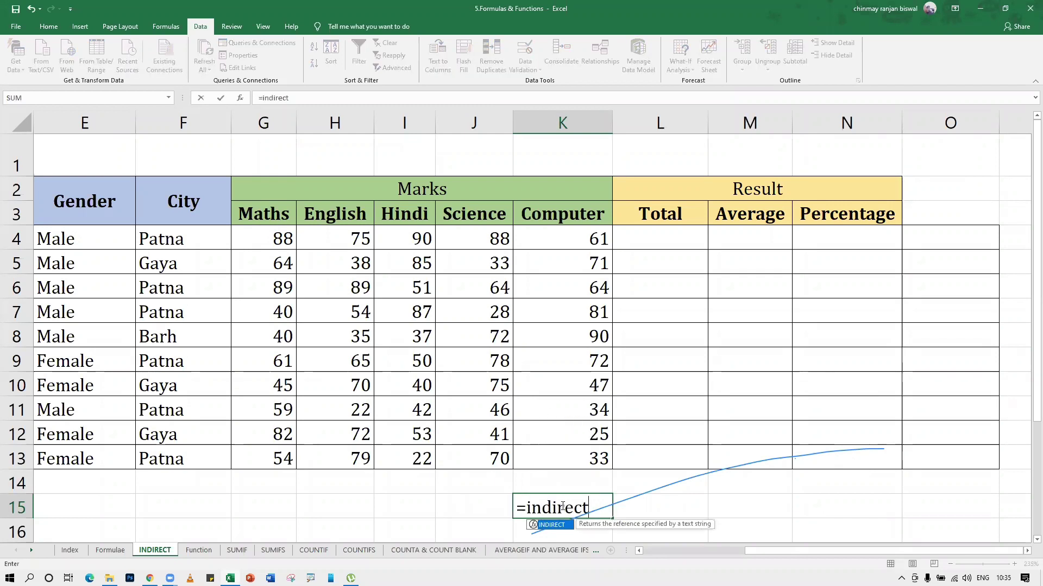
pyautogui.write('(')
pyautogui.click(490, 508)
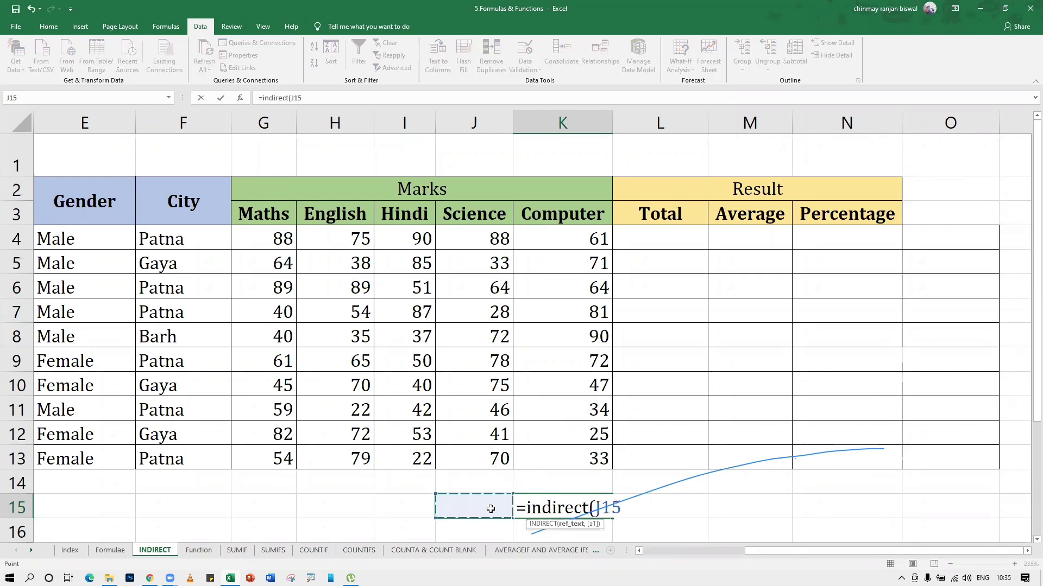
pyautogui.write(')')
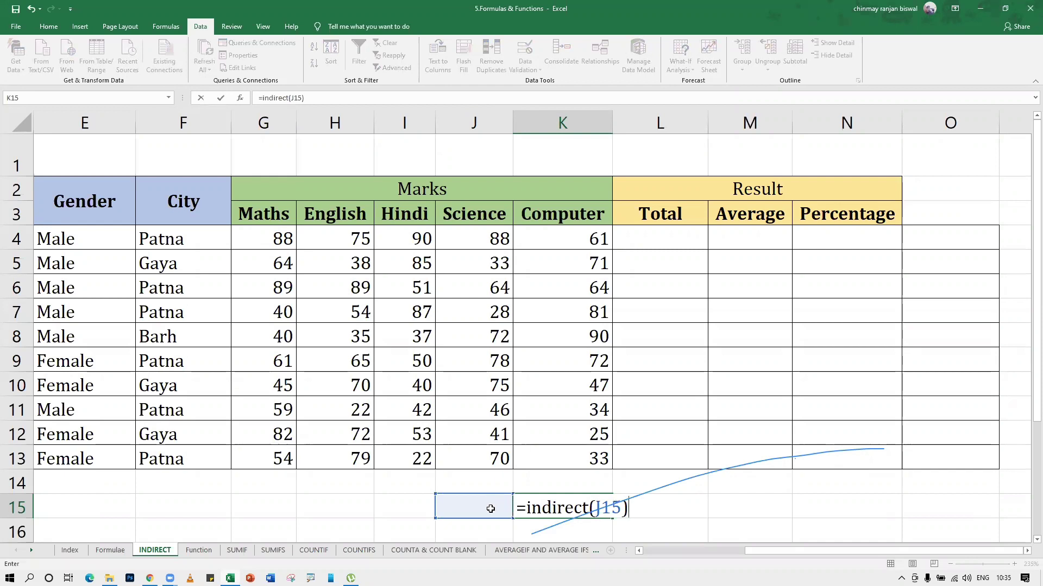
# Enter the cell address g14 as text in J15 for the INDIRECT formula
pyautogui.click(490, 509)
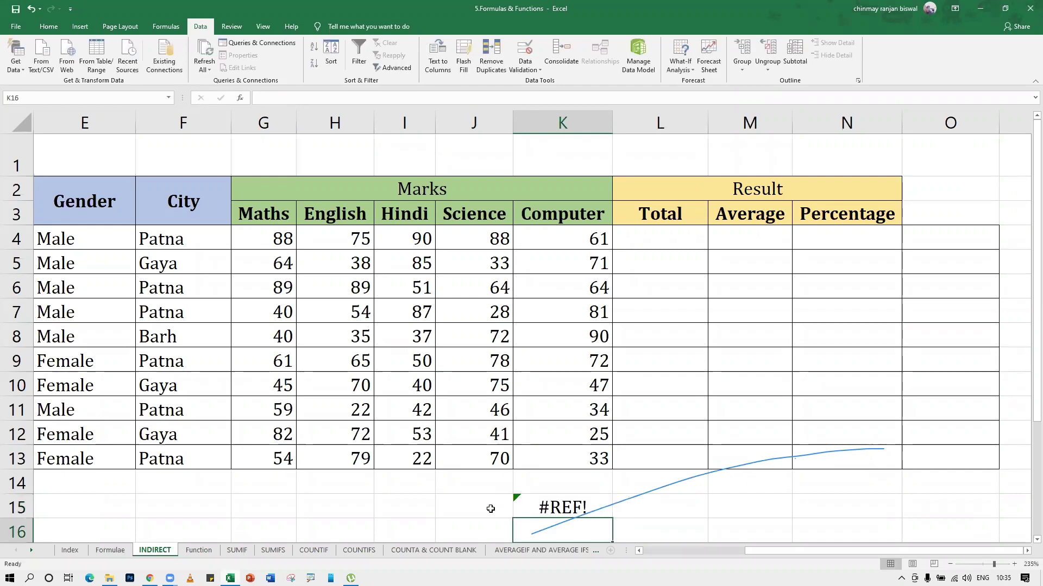
pyautogui.write('g14')
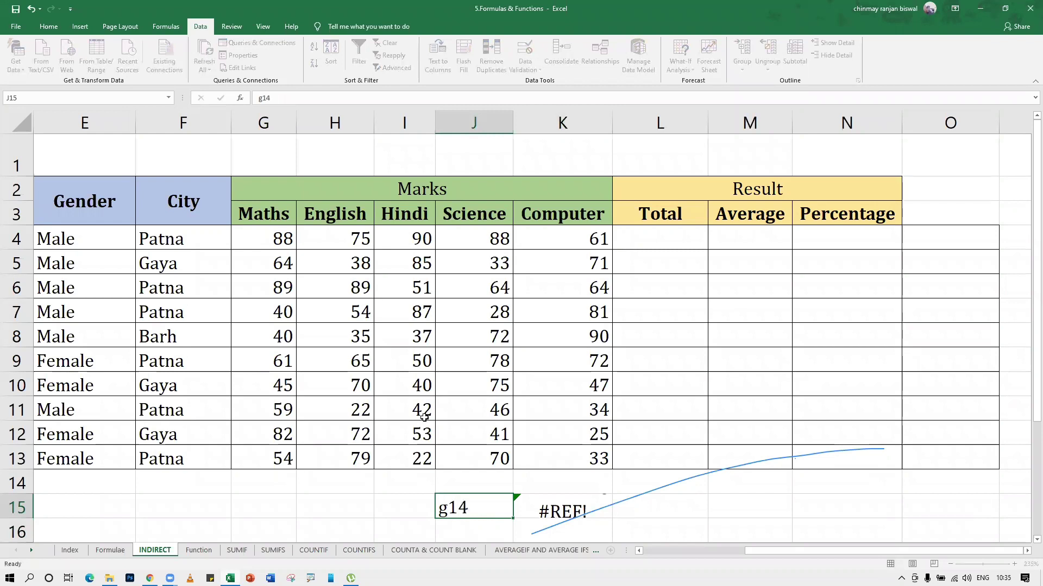
pyautogui.press('Return')
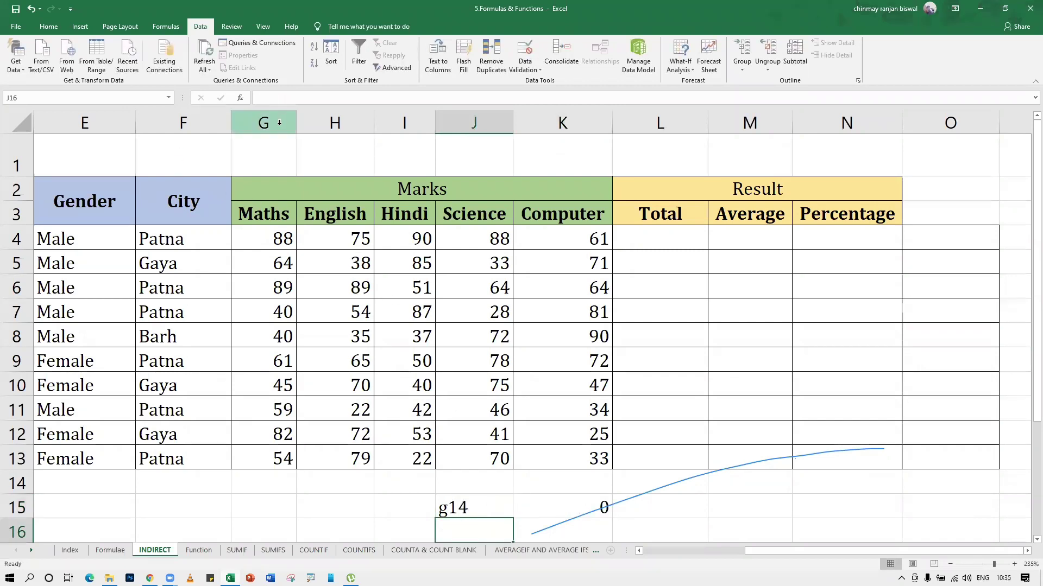
# Change the address in J15 to g10 and compare the K15 result with cell G10
pyautogui.click(470, 506)
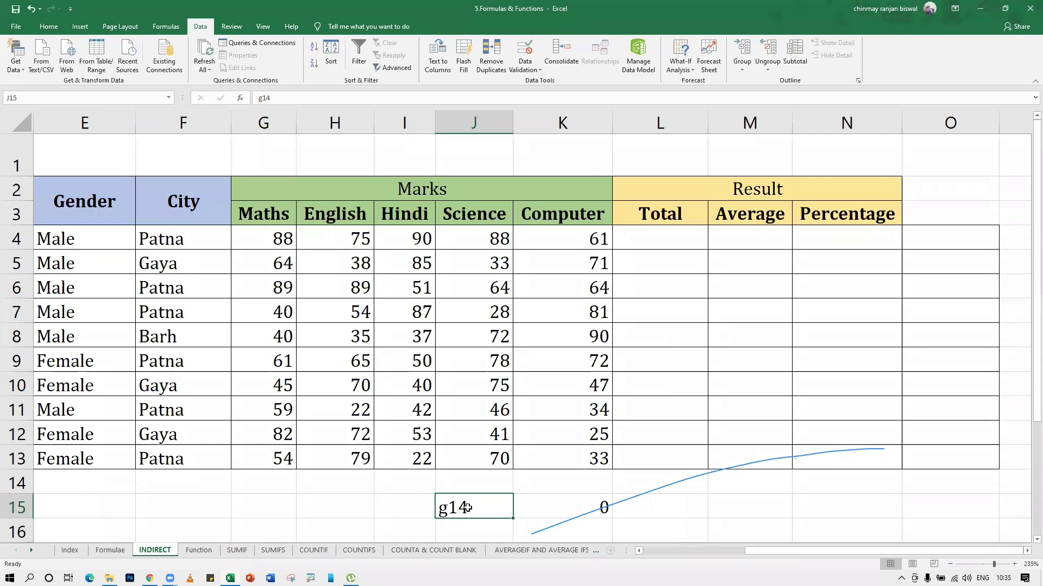
pyautogui.write('g10')
pyautogui.press('Return')
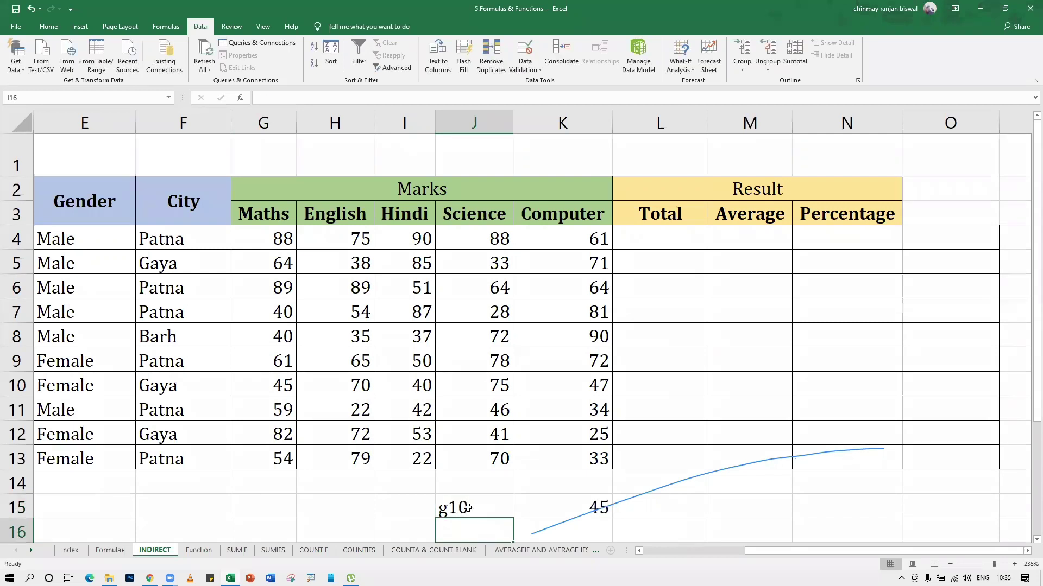
pyautogui.click(280, 384)
# Change the address in J15 to i10, then compare cell I10 with the INDIRECT result in K15
pyautogui.click(468, 506)
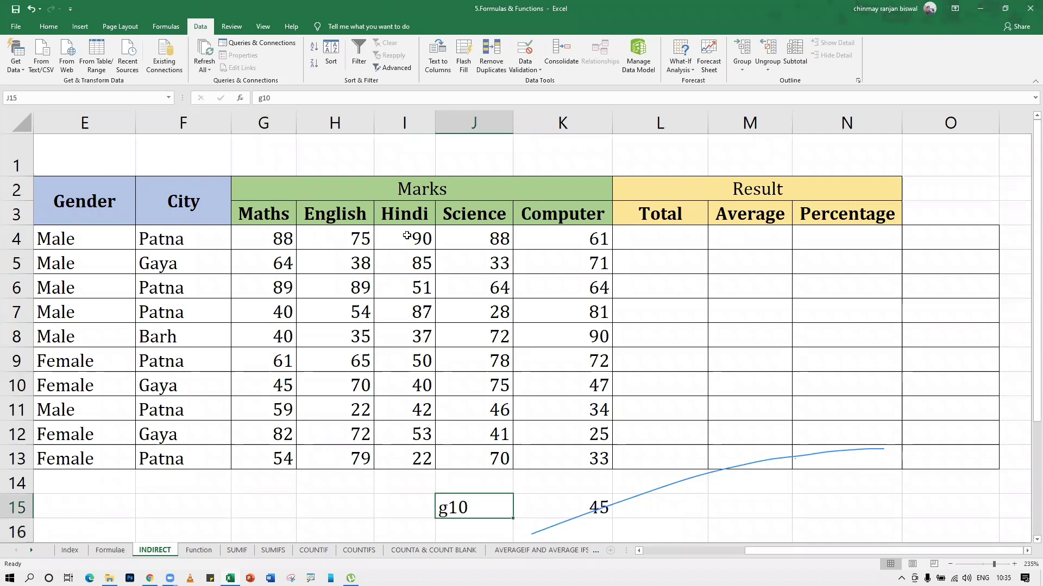
pyautogui.write('i10')
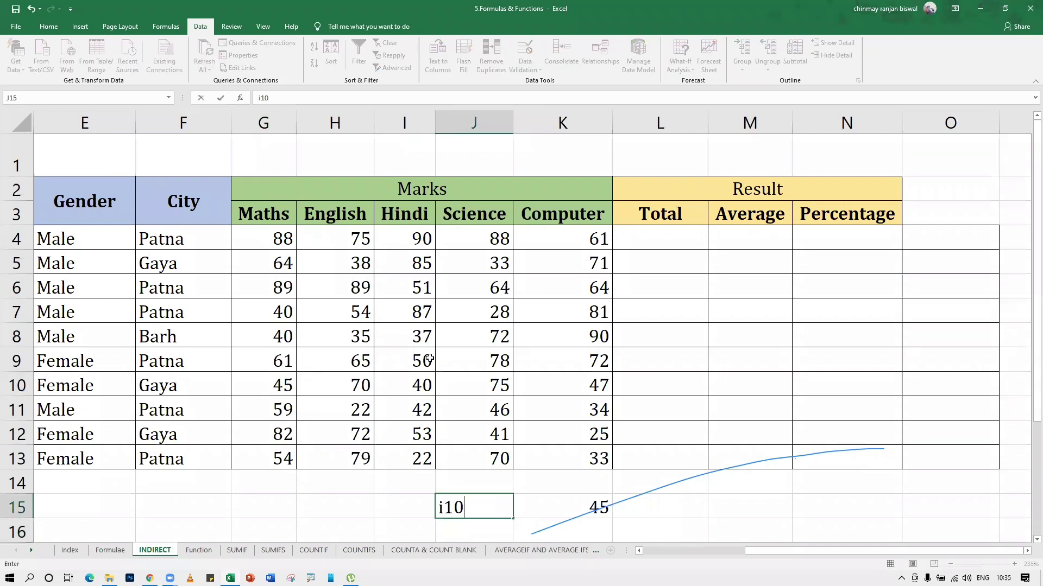
pyautogui.press('Return')
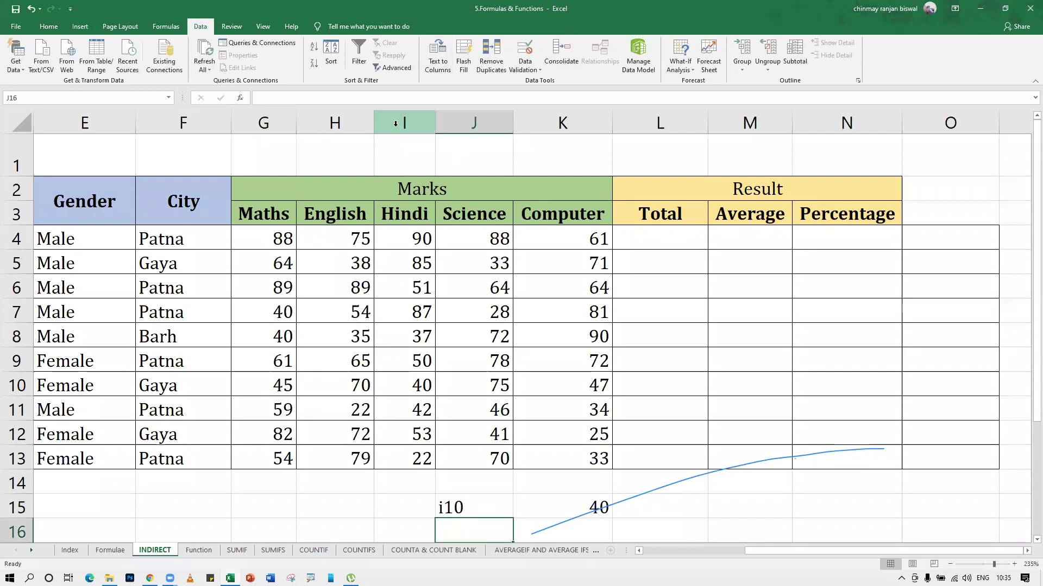
pyautogui.click(406, 379)
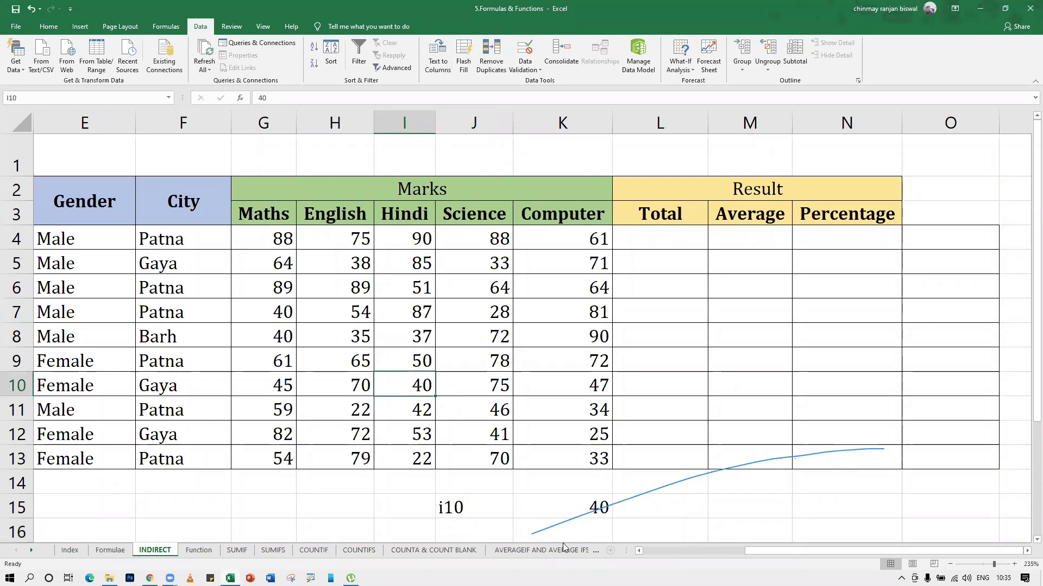
pyautogui.click(578, 512)
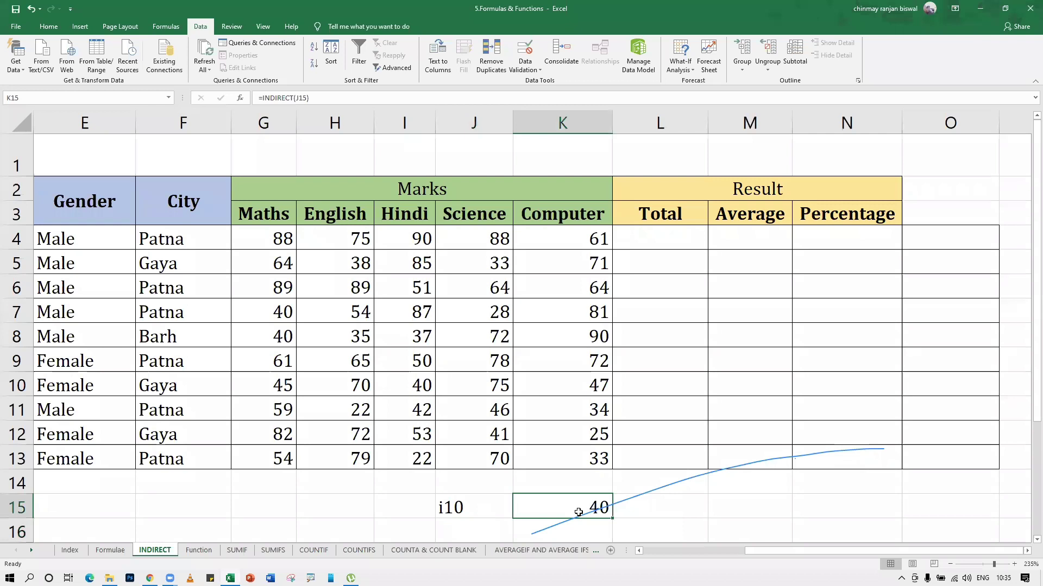
# Delete the INDIRECT example from cells J15:K15
pyautogui.click(480, 505)
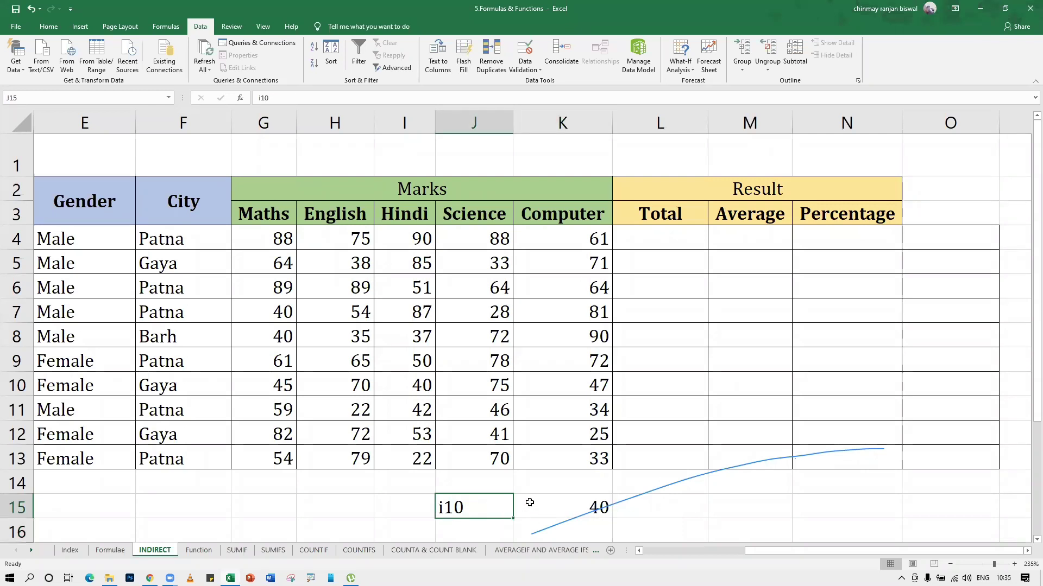
pyautogui.moveTo(483, 504); pyautogui.dragTo(559, 508)
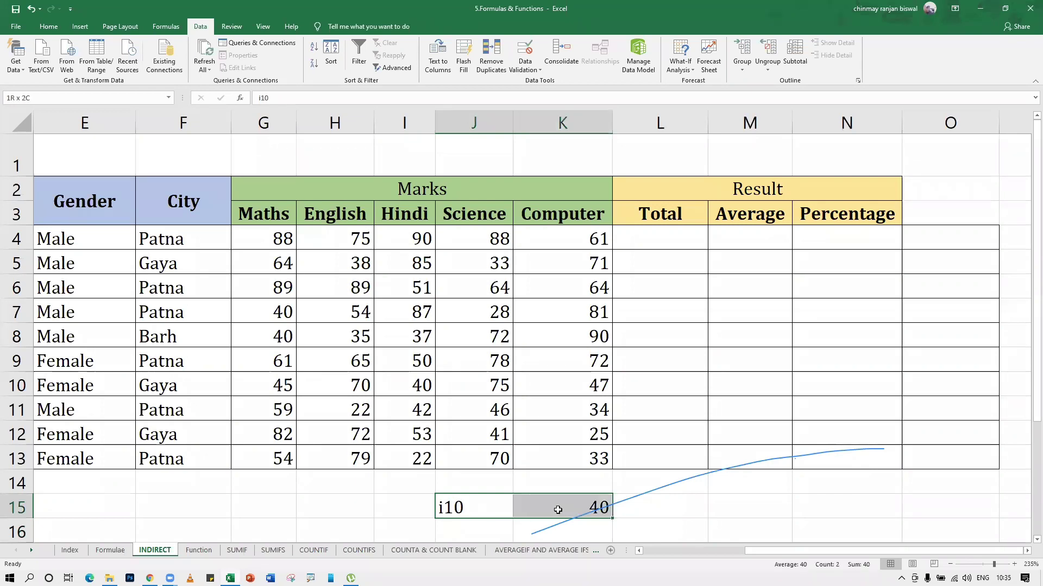
pyautogui.press('Delete')
pyautogui.scroll(-1, 553, 401)
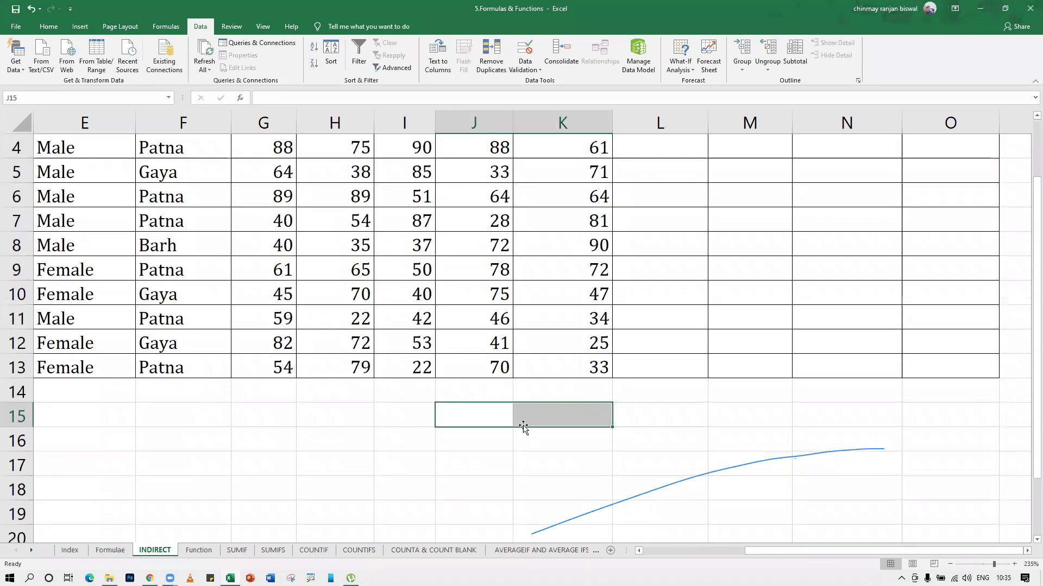
# Delete the Gender and City columns from the student marks table
pyautogui.scroll(1, 521, 425)
pyautogui.click(488, 497)
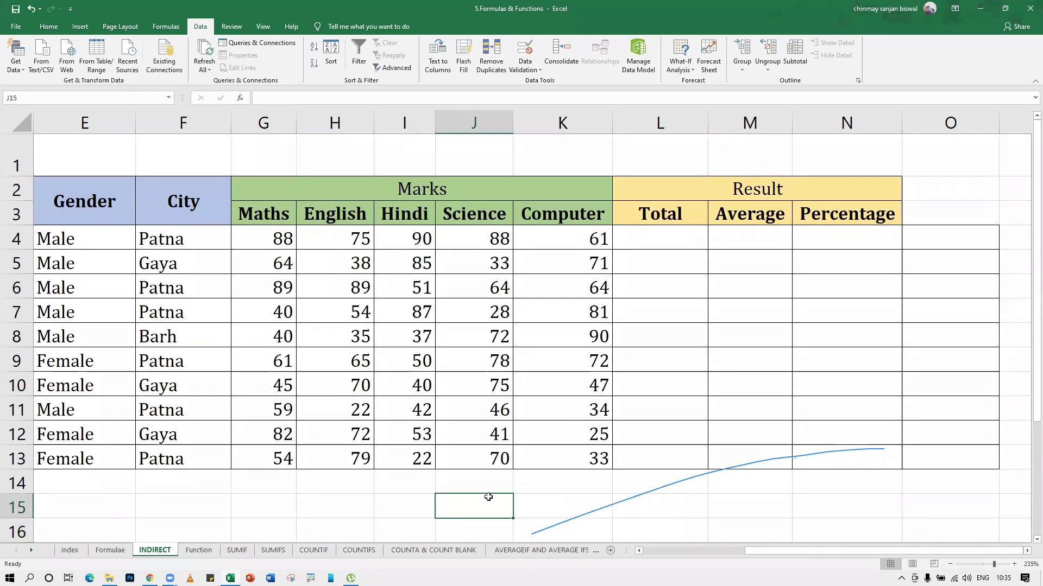
pyautogui.click(446, 428)
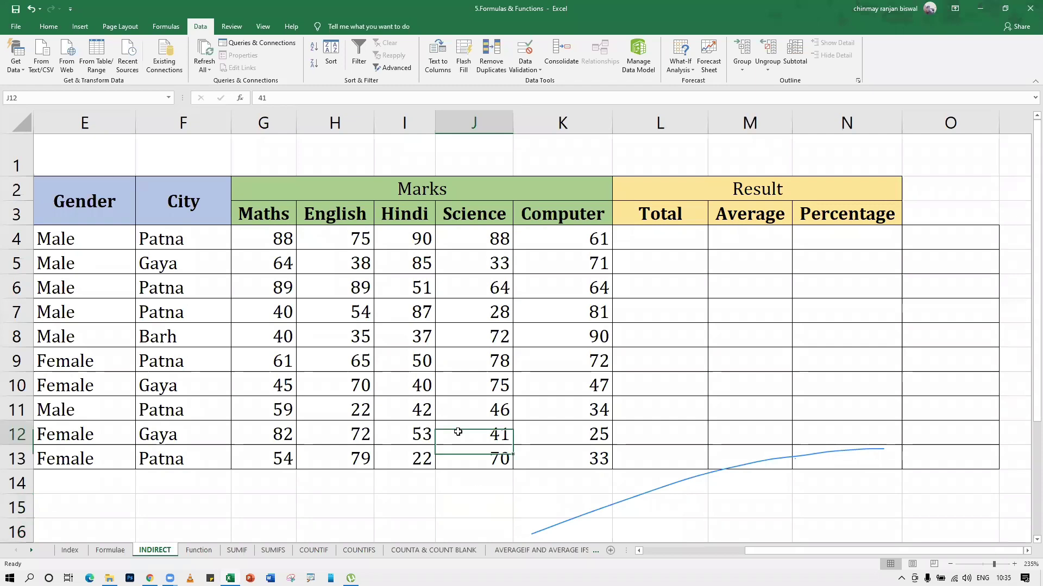
pyautogui.moveTo(750, 550); pyautogui.dragTo(672, 546)
pyautogui.moveTo(554, 506); pyautogui.dragTo(538, 482)
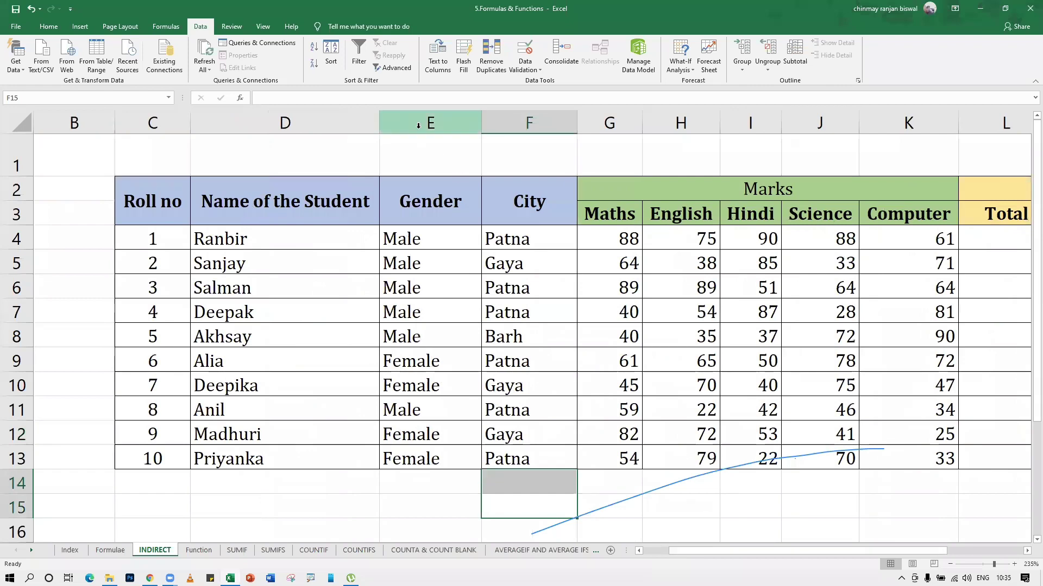
pyautogui.moveTo(431, 123); pyautogui.dragTo(522, 122)
pyautogui.rightClick(507, 126)
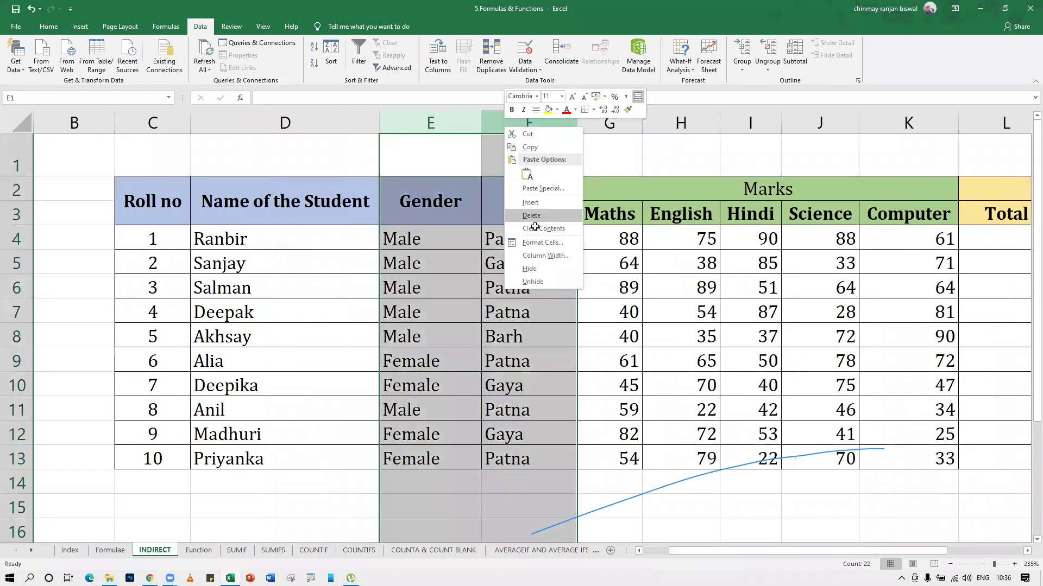
pyautogui.click(529, 268)
pyautogui.click(429, 359)
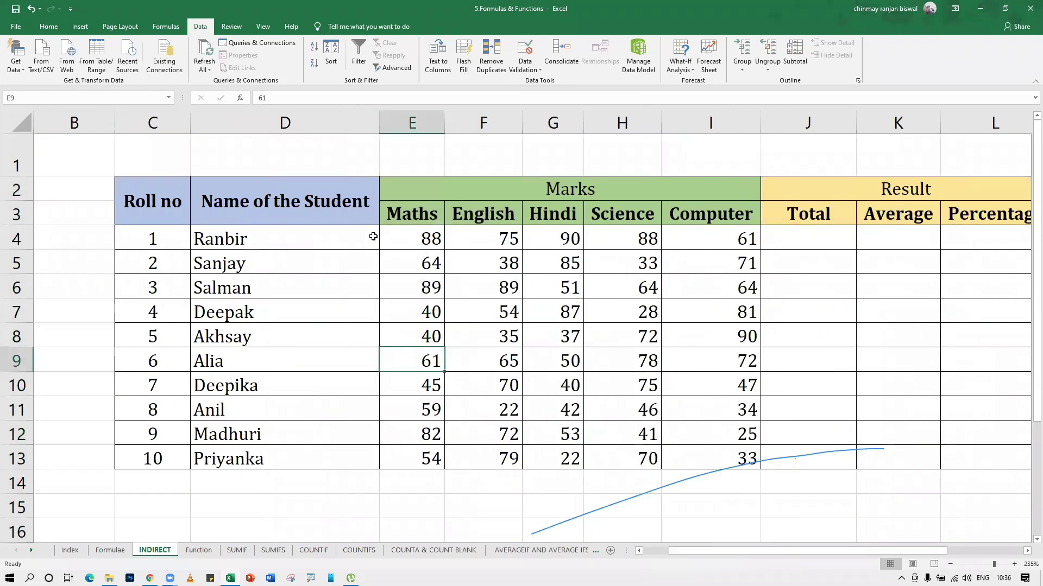
# Examine the student names and the subject marks belonging to each student across columns D to I
pyautogui.moveTo(255, 236); pyautogui.dragTo(707, 452)
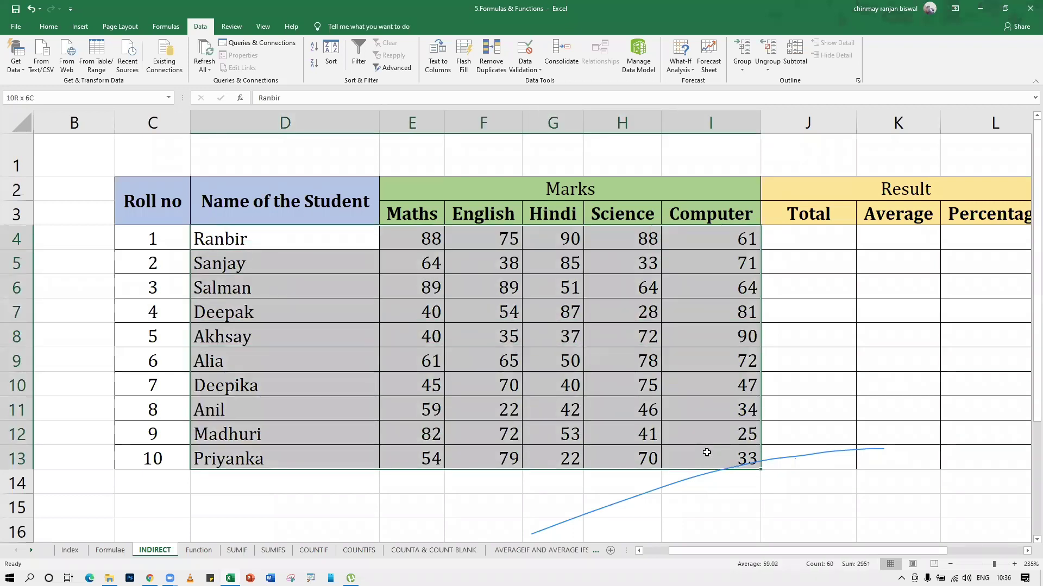
pyautogui.click(492, 313)
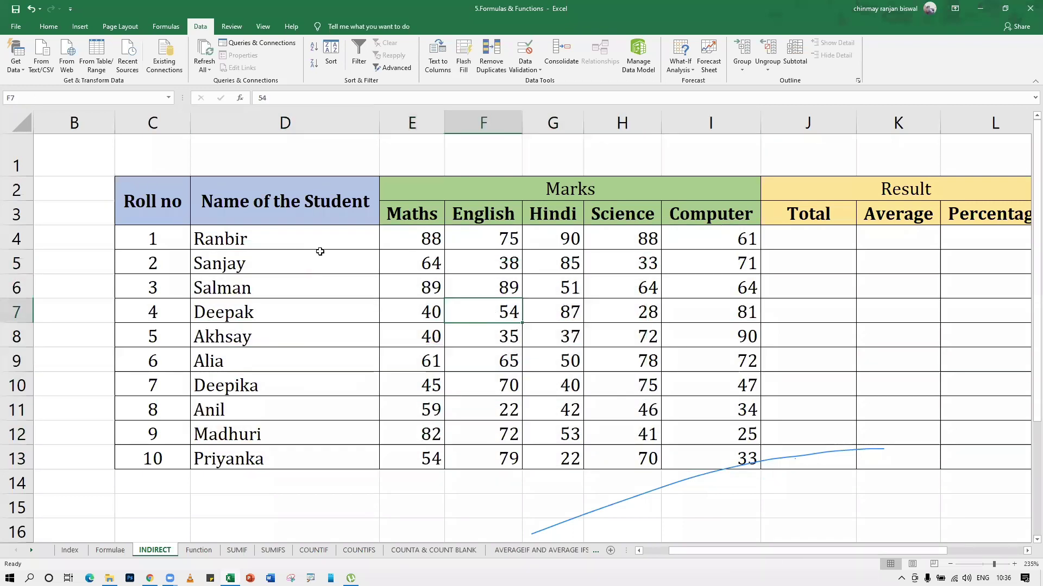
pyautogui.moveTo(233, 235); pyautogui.dragTo(704, 237)
pyautogui.click(424, 239)
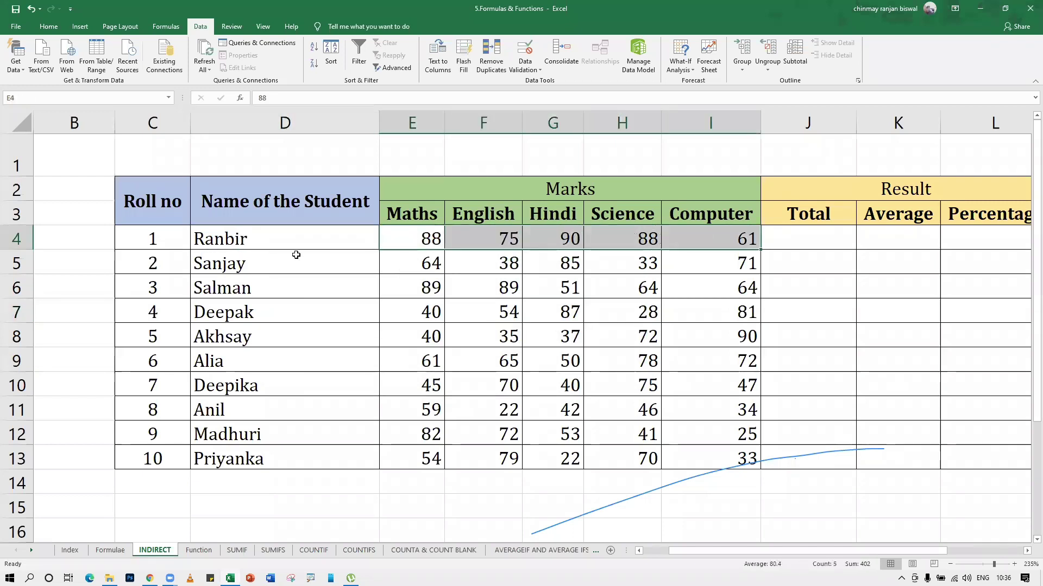
pyautogui.click(244, 235)
pyautogui.moveTo(387, 237); pyautogui.dragTo(722, 236)
pyautogui.moveTo(402, 267); pyautogui.dragTo(559, 266)
pyautogui.moveTo(687, 269); pyautogui.dragTo(768, 279)
# Create named ranges from D4:I13 using the left column's student names
pyautogui.moveTo(233, 232); pyautogui.dragTo(701, 451)
pyautogui.click(166, 26)
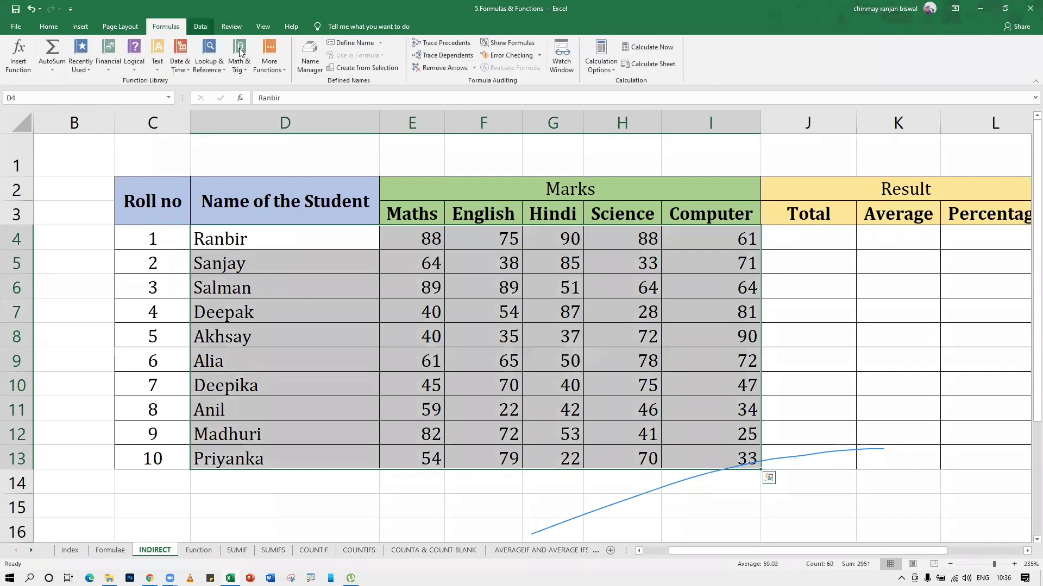
pyautogui.click(362, 67)
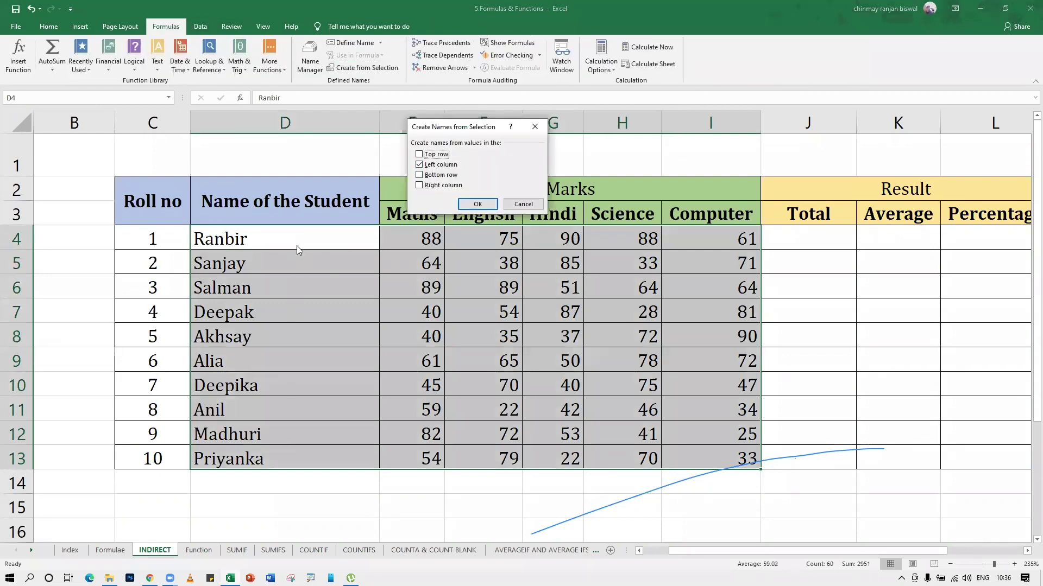
pyautogui.click(478, 202)
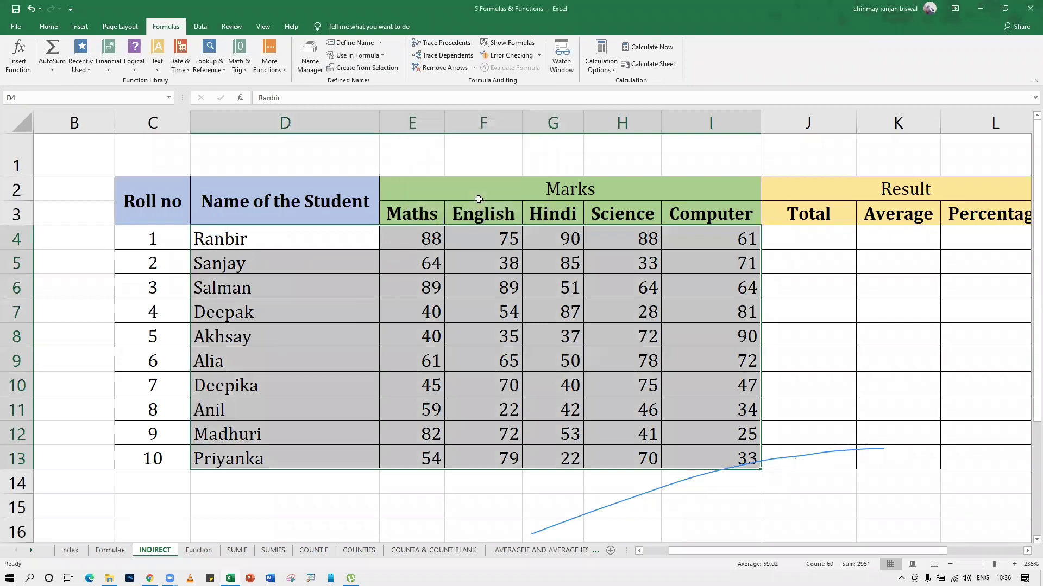
# Check the new named ranges by going to those of the students with roll no 5, 7 and 3
pyautogui.click(168, 290)
pyautogui.click(169, 99)
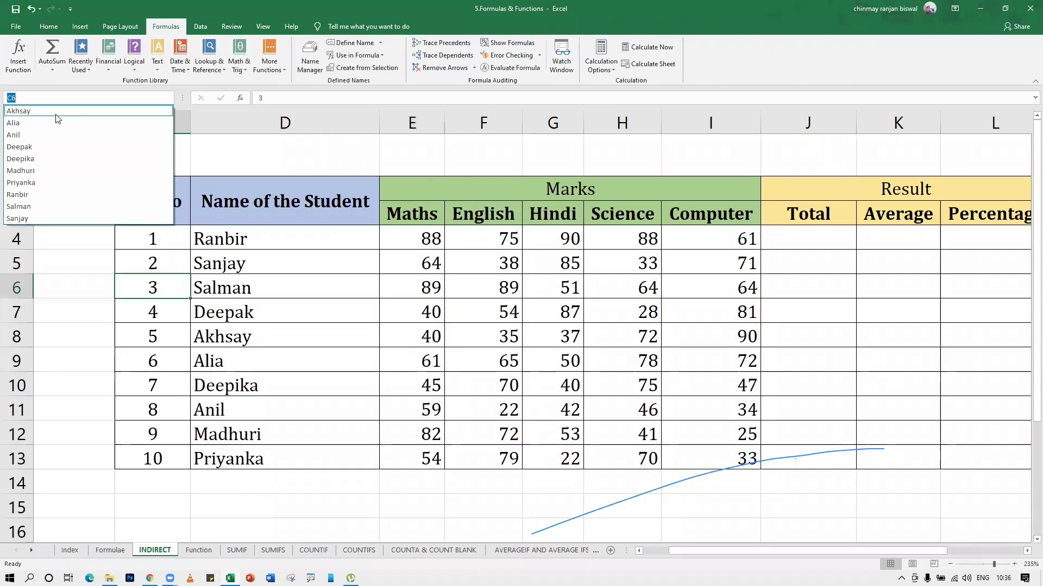
pyautogui.click(58, 119)
pyautogui.click(168, 98)
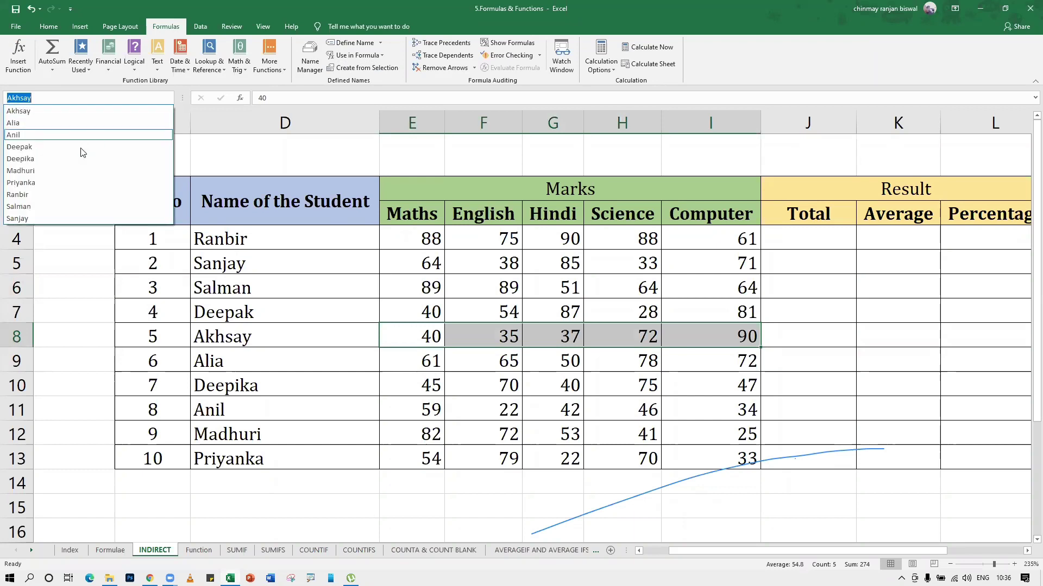
pyautogui.click(80, 159)
pyautogui.click(168, 98)
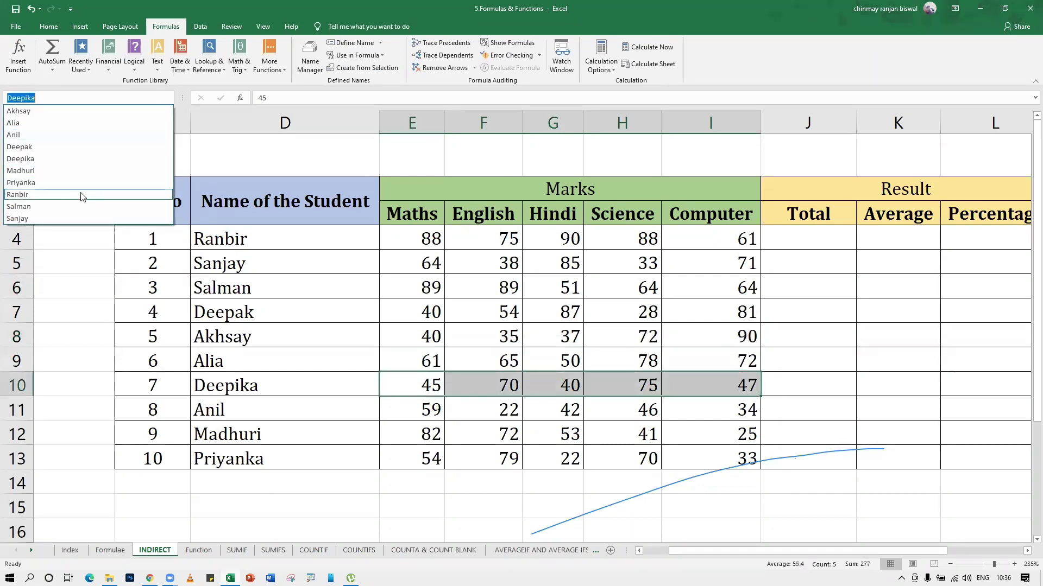
pyautogui.click(80, 202)
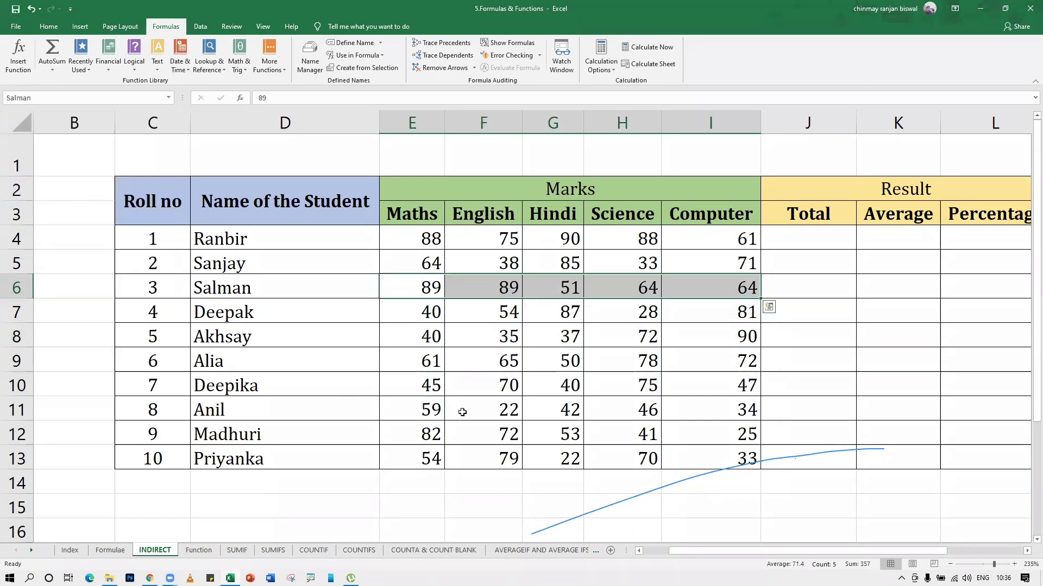
pyautogui.click(462, 410)
pyautogui.click(499, 494)
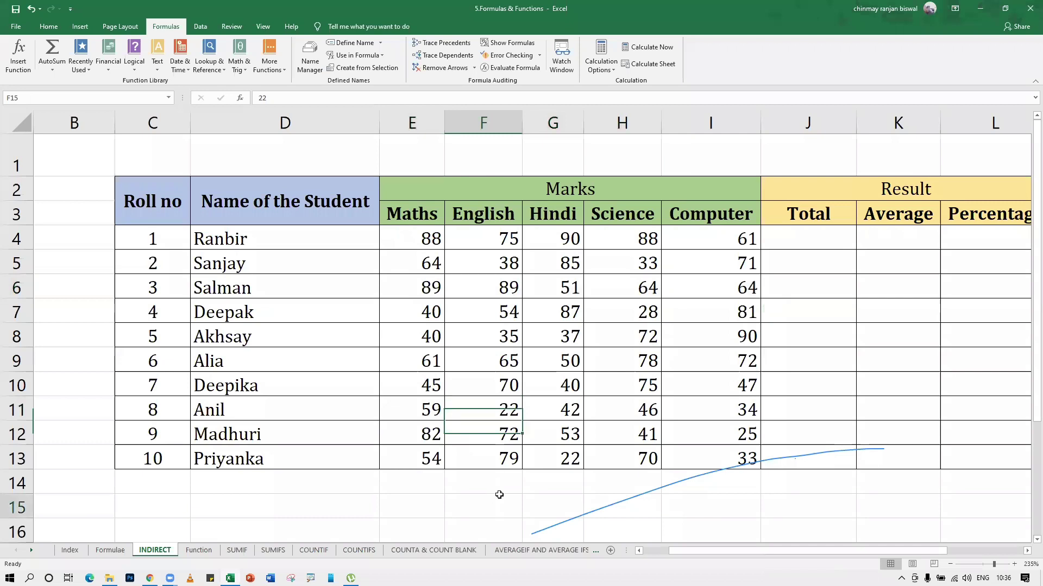
# Add a List data validation to F15 with the student names in D4:D13 as its source
pyautogui.click(426, 501)
pyautogui.scroll(-1, 500, 517)
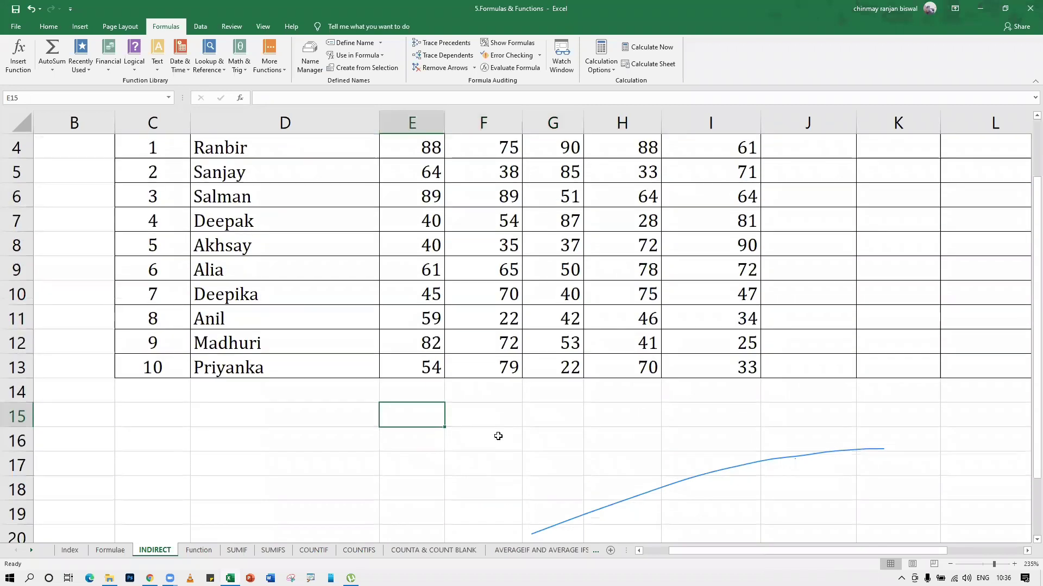
pyautogui.click(494, 419)
pyautogui.write('=')
pyautogui.press('BackSpace')
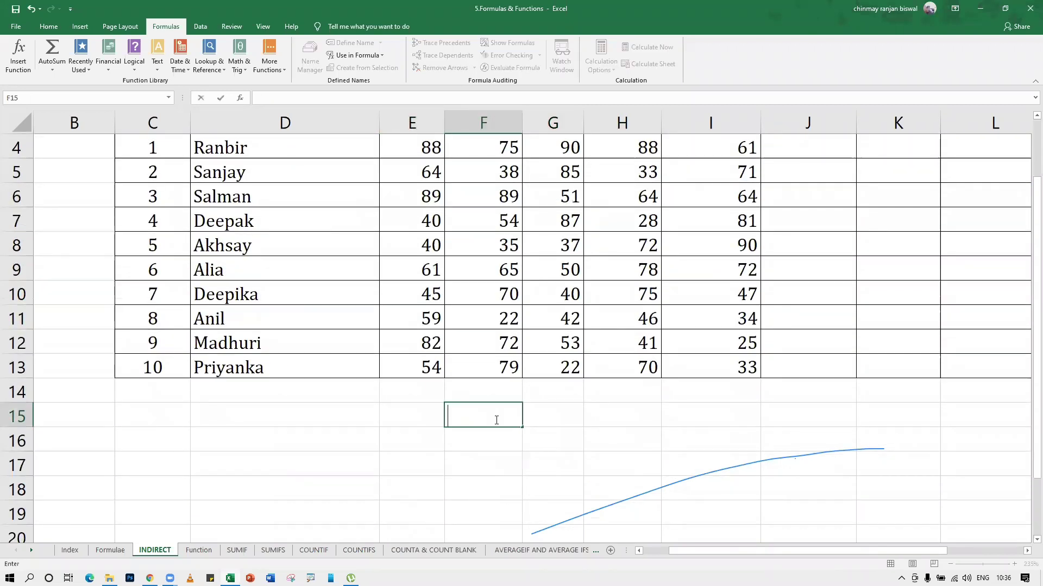
pyautogui.click(201, 26)
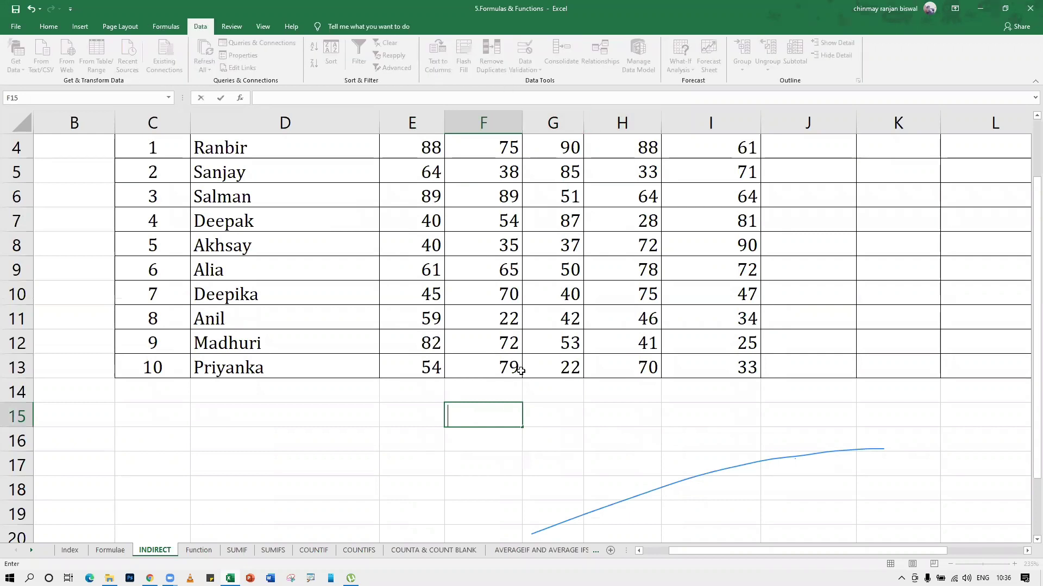
pyautogui.press('Escape')
pyautogui.click(531, 65)
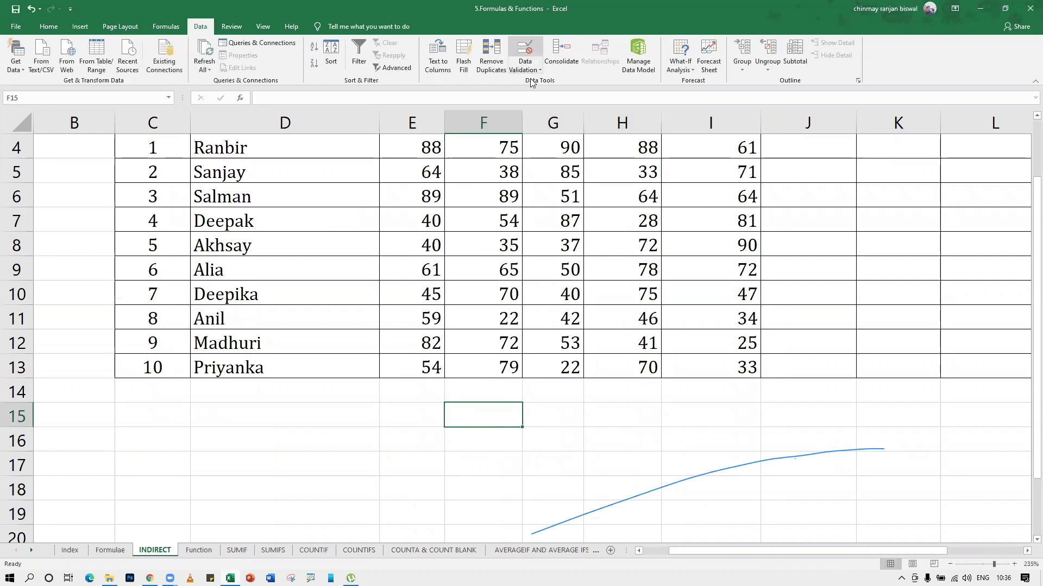
pyautogui.click(434, 144)
pyautogui.click(396, 177)
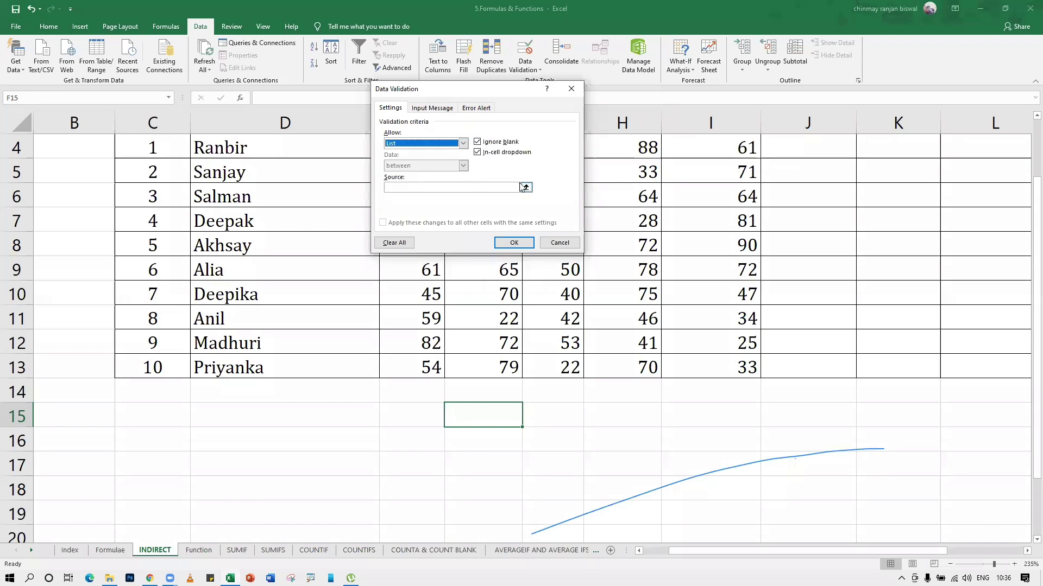
pyautogui.click(526, 187)
pyautogui.scroll(1, 248, 258)
pyautogui.moveTo(249, 241); pyautogui.dragTo(277, 456)
pyautogui.click(577, 103)
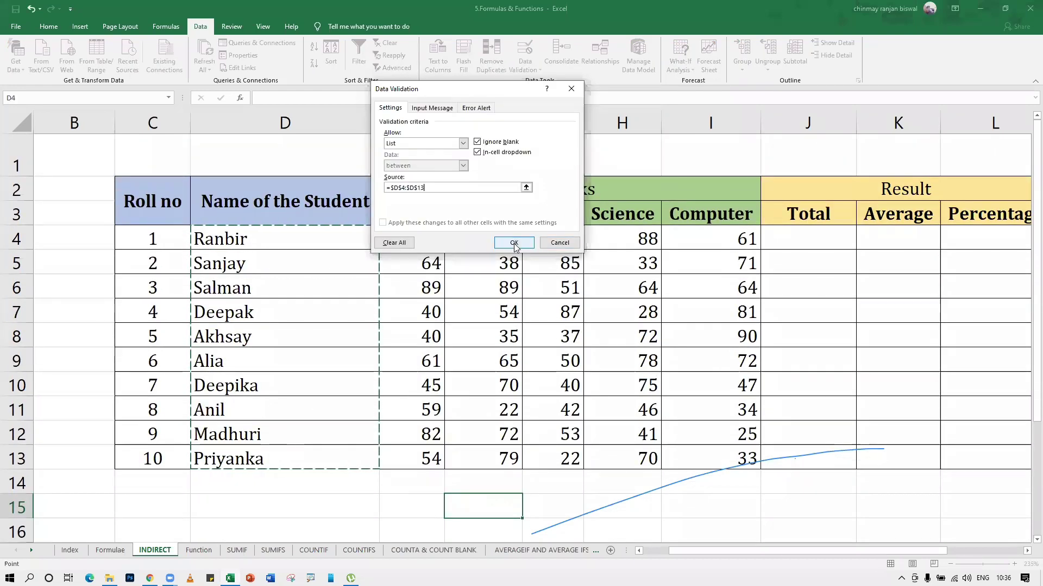
pyautogui.click(530, 436)
# Open the drop-down list in F15 and view the student names it offers
pyautogui.scroll(-1, 543, 493)
pyautogui.click(526, 422)
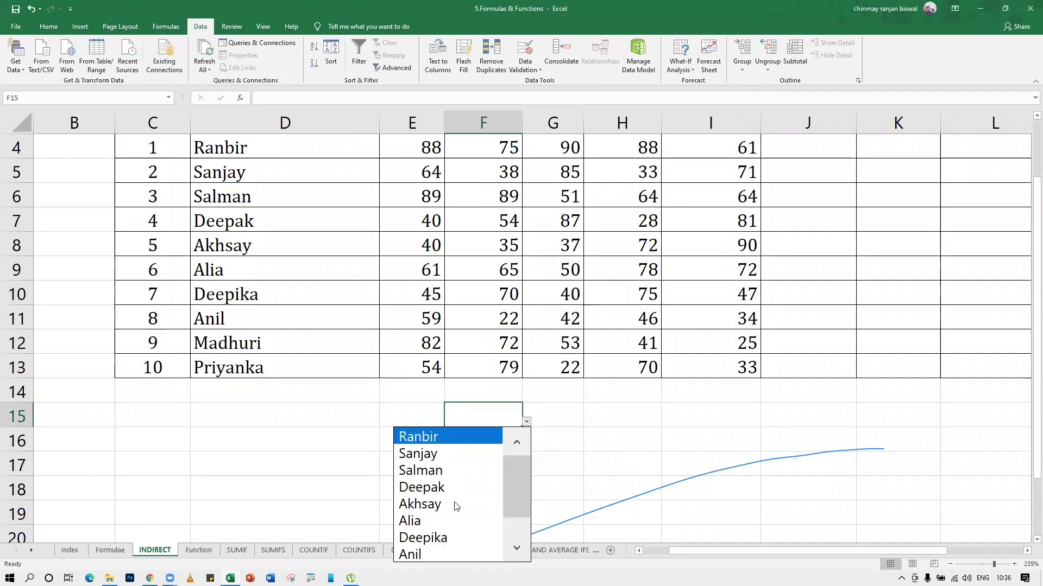
pyautogui.moveTo(514, 466); pyautogui.dragTo(532, 438)
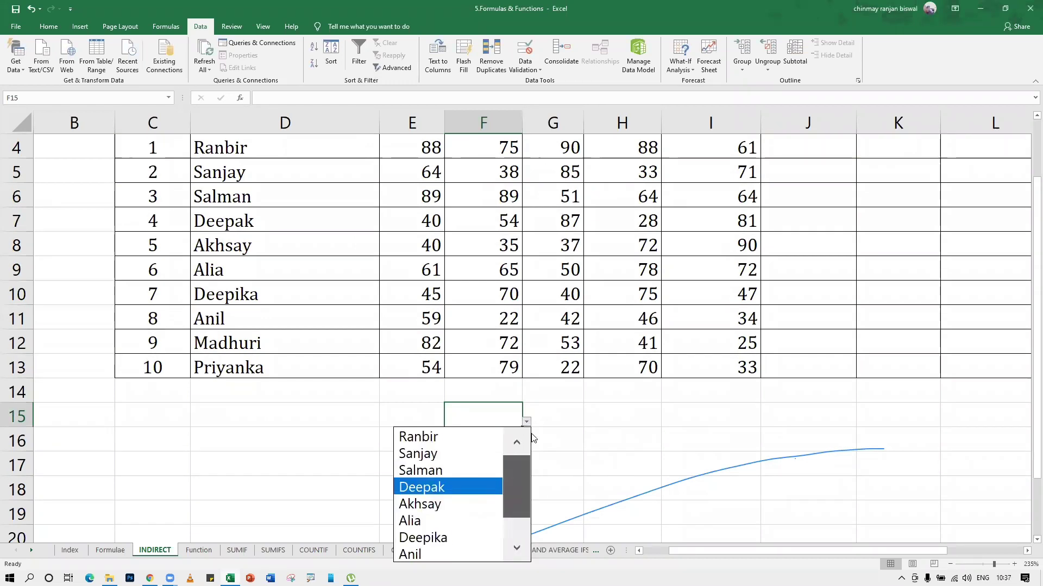
# Enter the formula =sum(indirect(F15)) in G15 to total the marks of the student chosen in F15
pyautogui.click(562, 414)
pyautogui.click(562, 413)
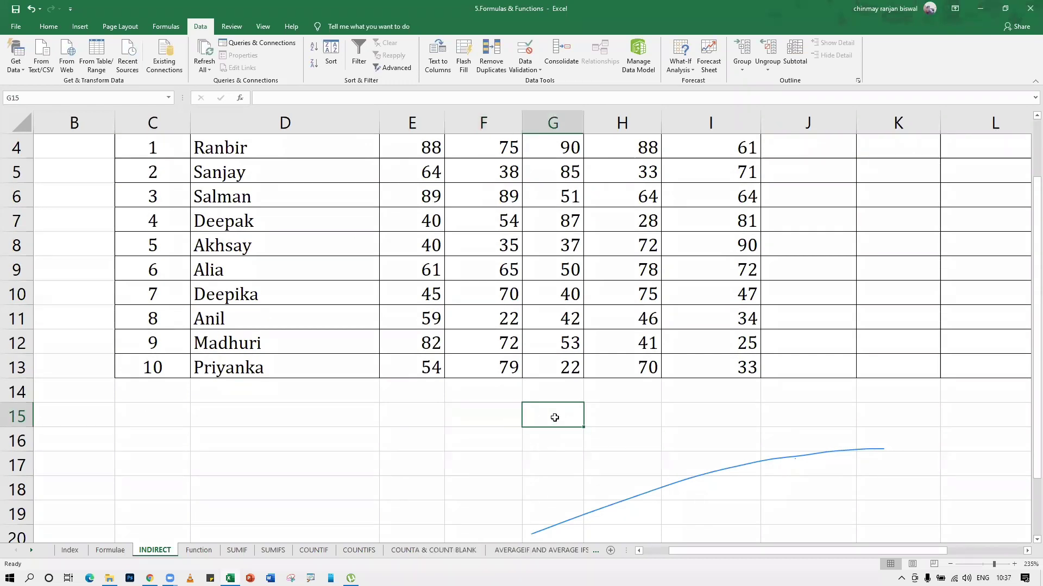
pyautogui.write('=sum(')
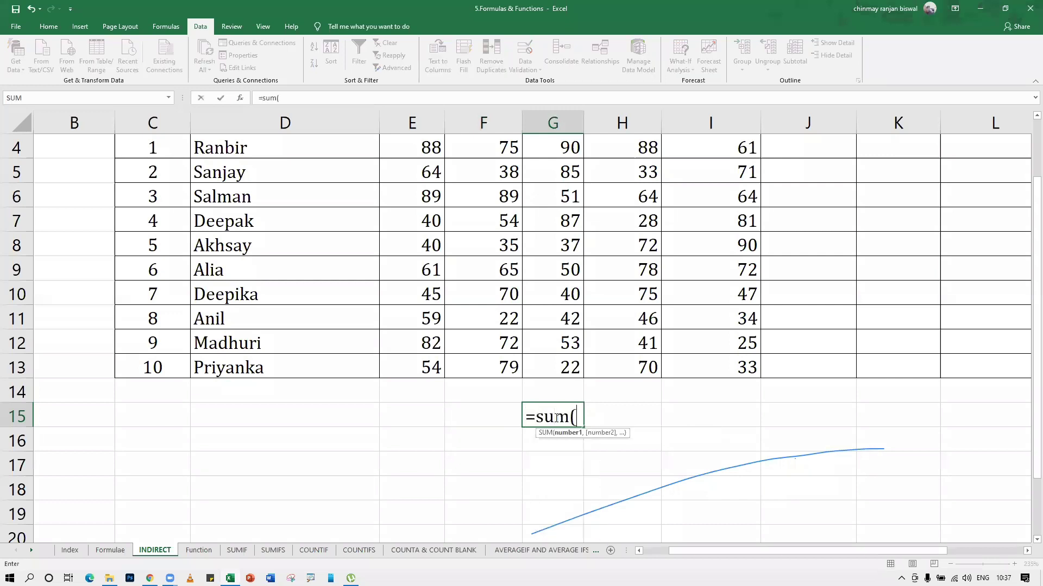
pyautogui.write('indirect(')
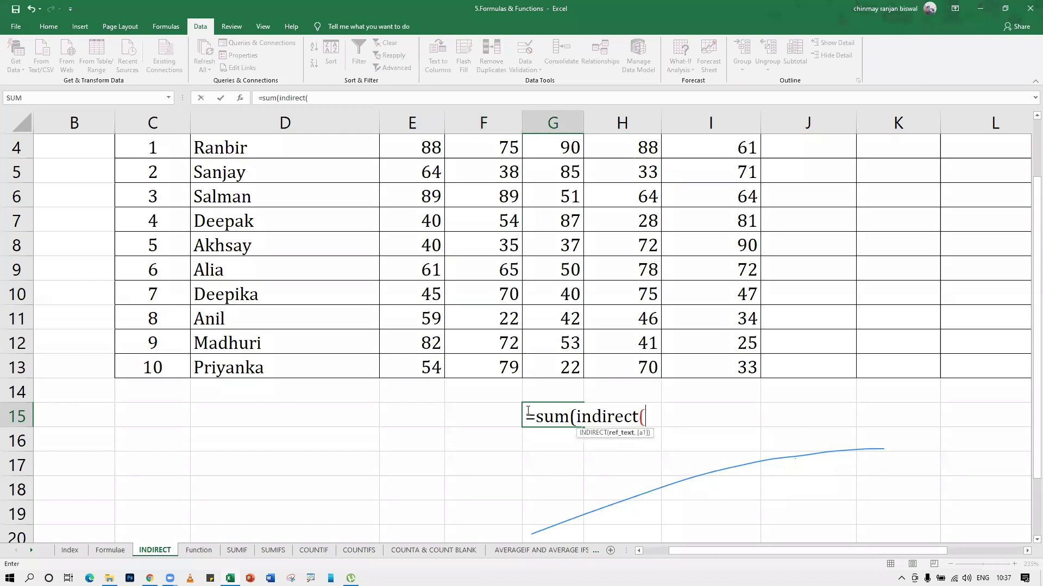
pyautogui.click(491, 413)
pyautogui.write('))')
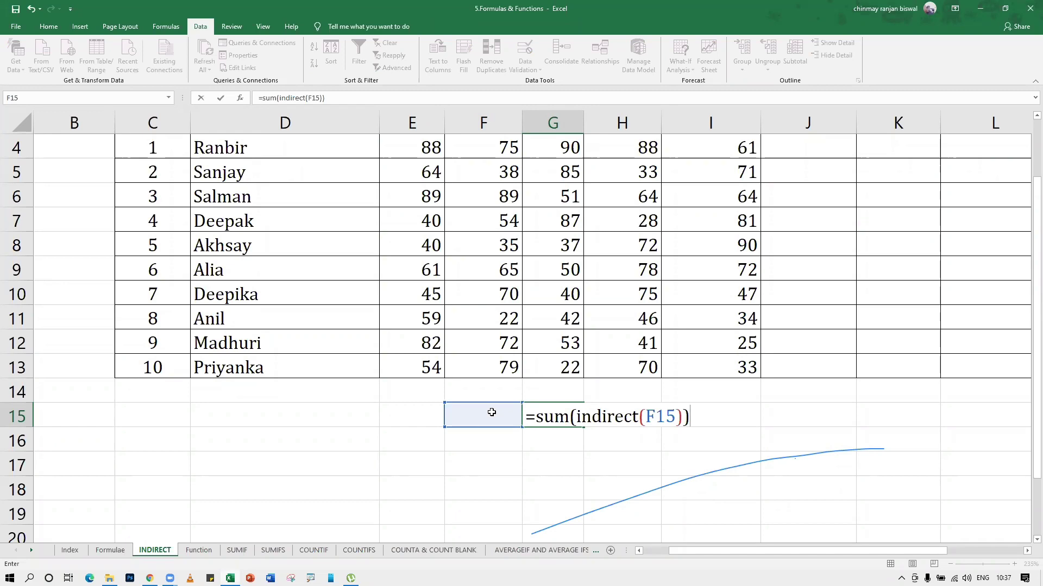
pyautogui.press('Return')
# Check the sum of the roll no 1 student's marks in E4:I4 and choose that student in the F15 drop-down
pyautogui.scroll(1, 465, 261)
pyautogui.moveTo(418, 233); pyautogui.dragTo(747, 238)
pyautogui.scroll(-1, 514, 422)
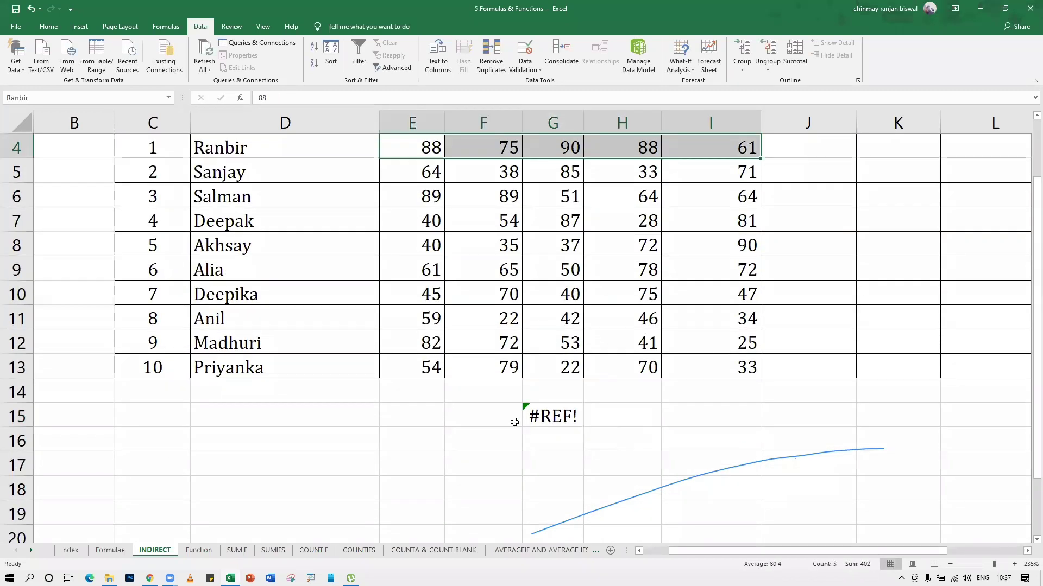
pyautogui.click(515, 422)
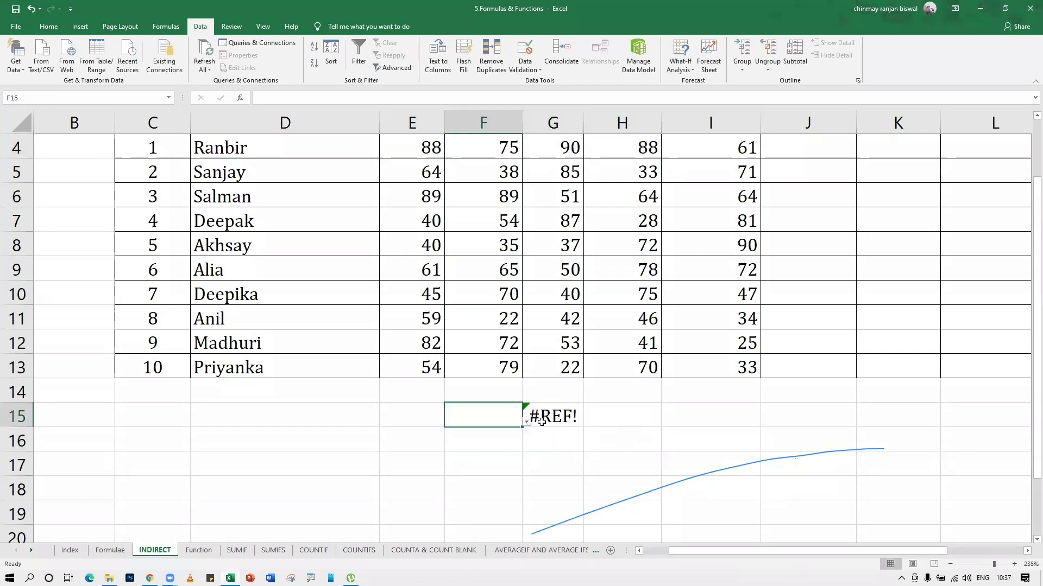
pyautogui.click(527, 421)
pyautogui.click(464, 435)
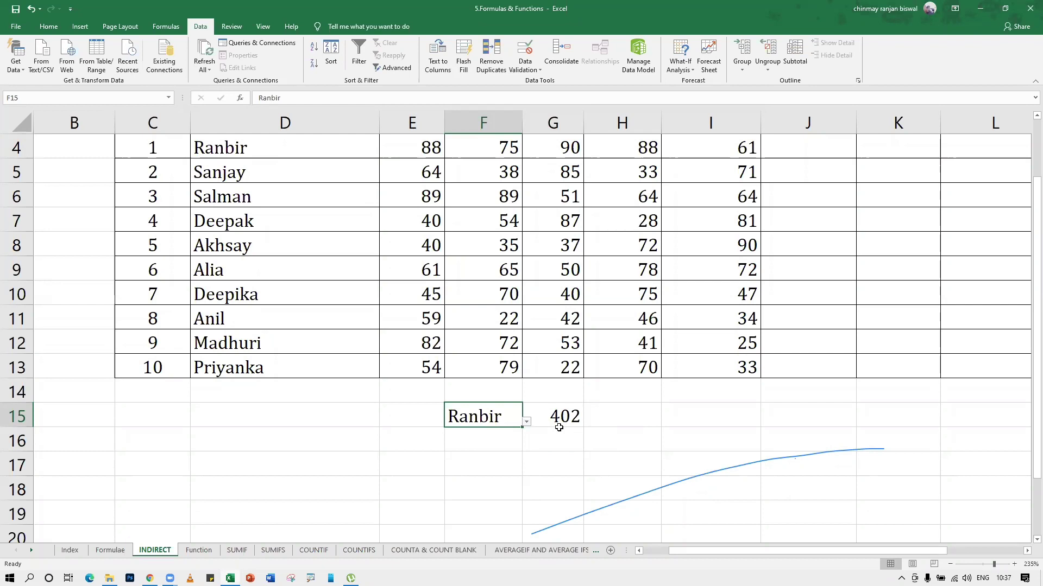
# Test the G15 total by choosing the students with roll no 2, 7 and 9 in turn in F15
pyautogui.click(526, 422)
pyautogui.click(464, 453)
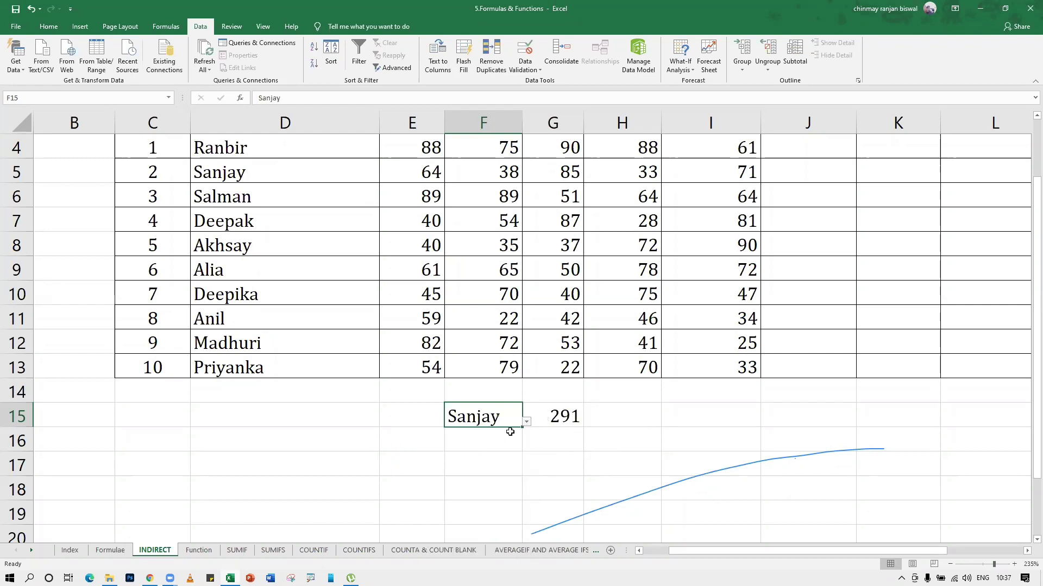
pyautogui.scroll(1, 521, 433)
pyautogui.click(526, 513)
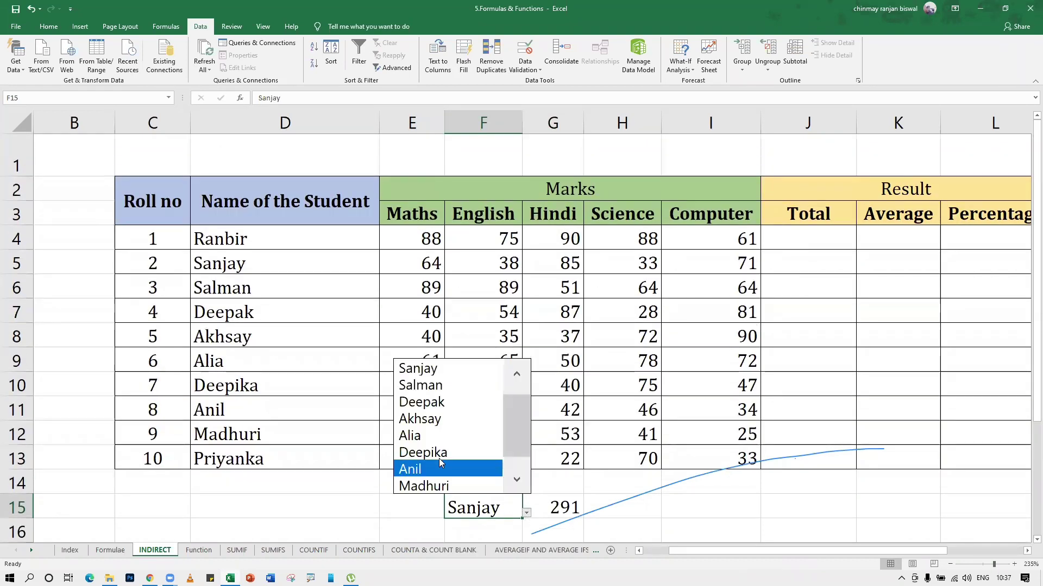
pyautogui.click(437, 453)
pyautogui.click(526, 513)
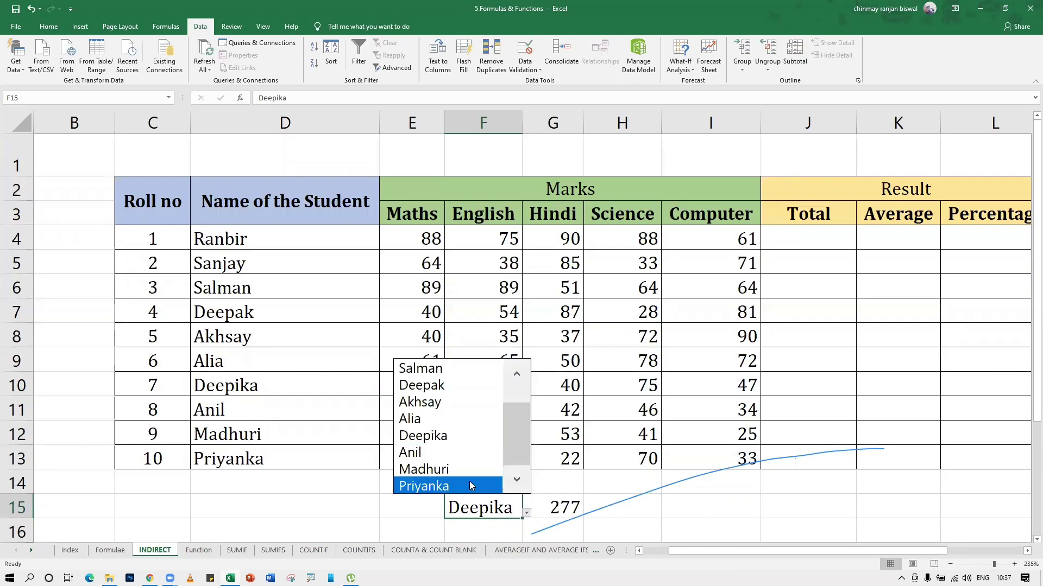
pyautogui.click(472, 469)
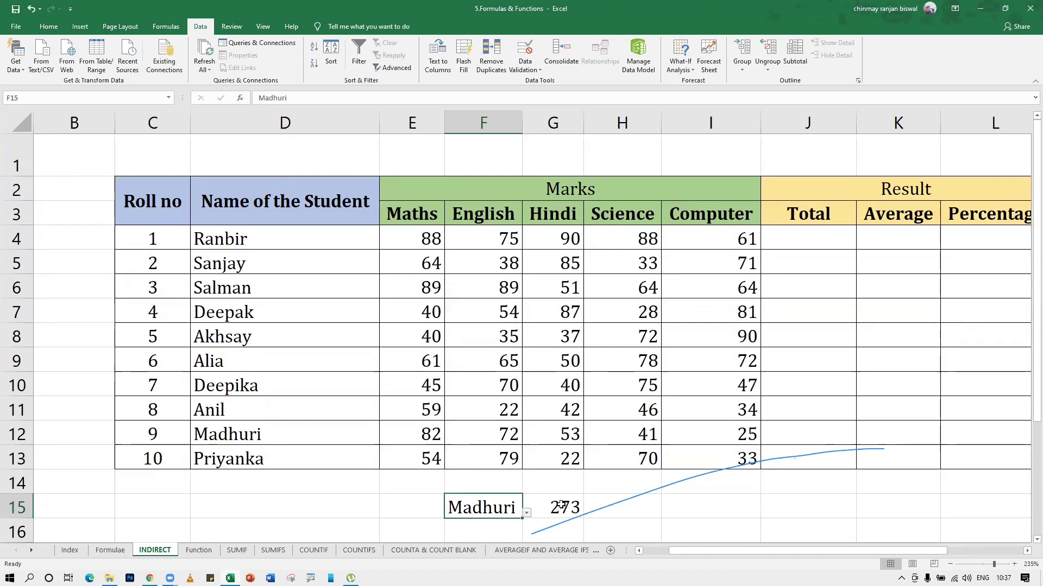
pyautogui.scroll(-1, 561, 505)
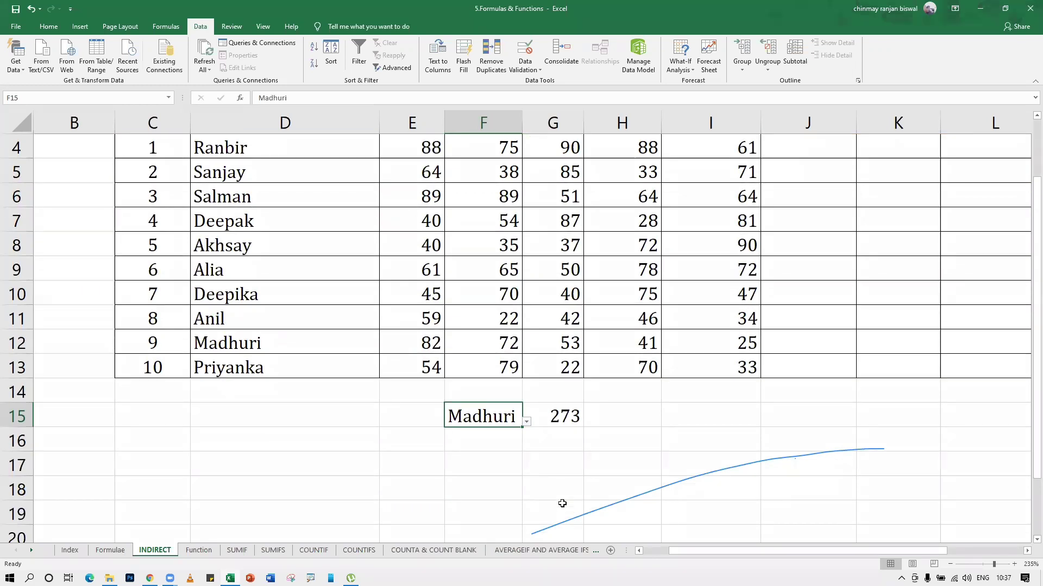